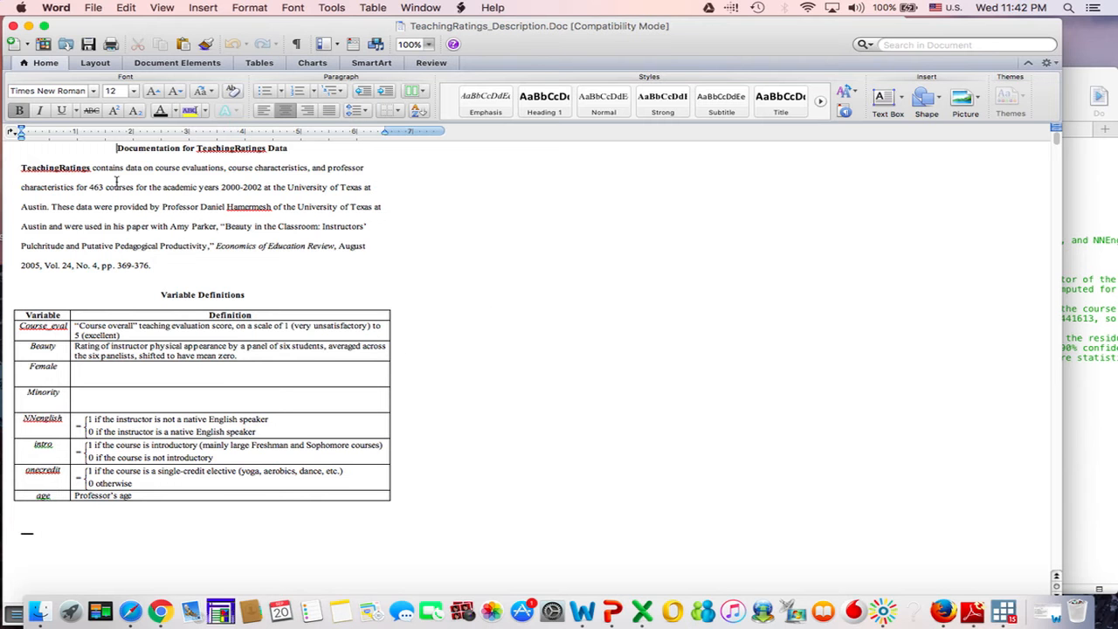
# Step: Read the data description and variable definitions in TeachingRatings_Description.Doc, and minimise the document
pyautogui.scroll(-3, 117, 182)
pyautogui.scroll(3, 116, 182)
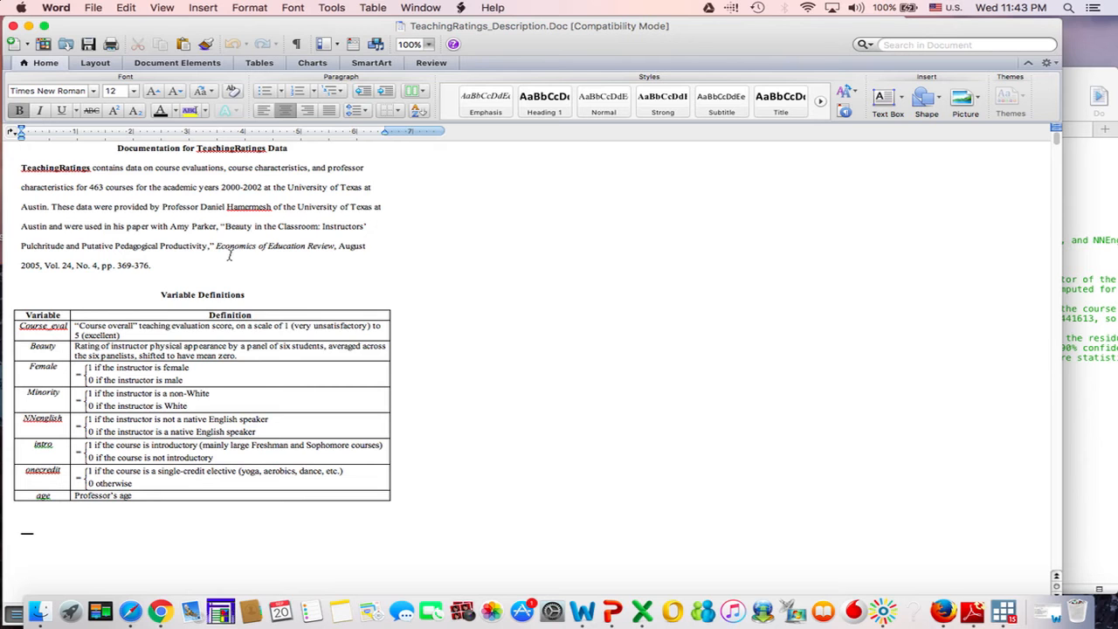
pyautogui.scroll(-2, 230, 256)
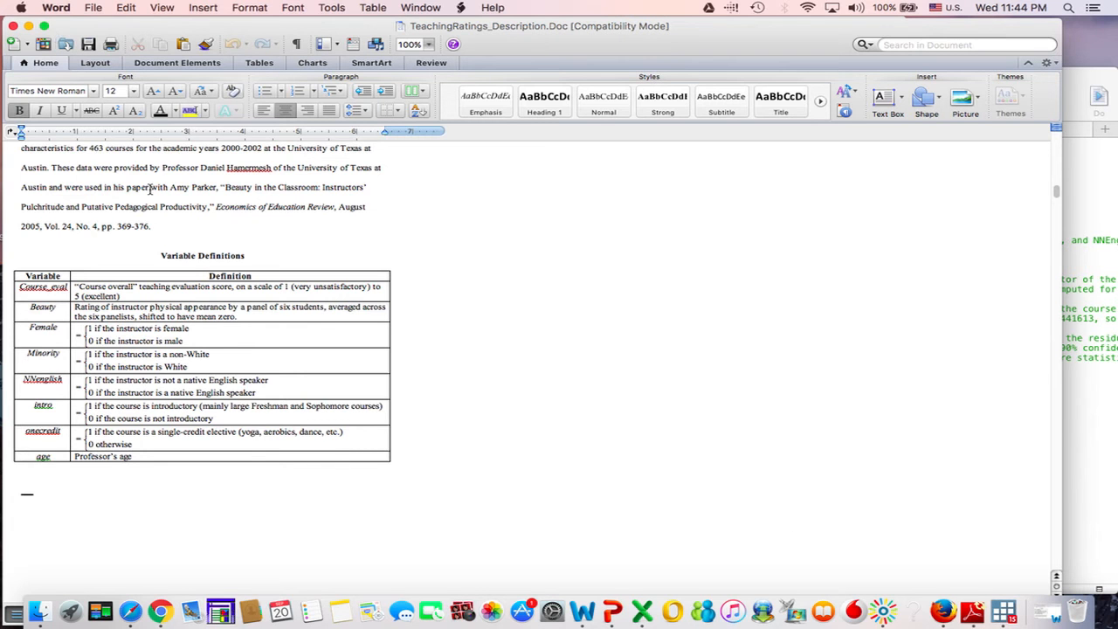
pyautogui.scroll(2, 150, 188)
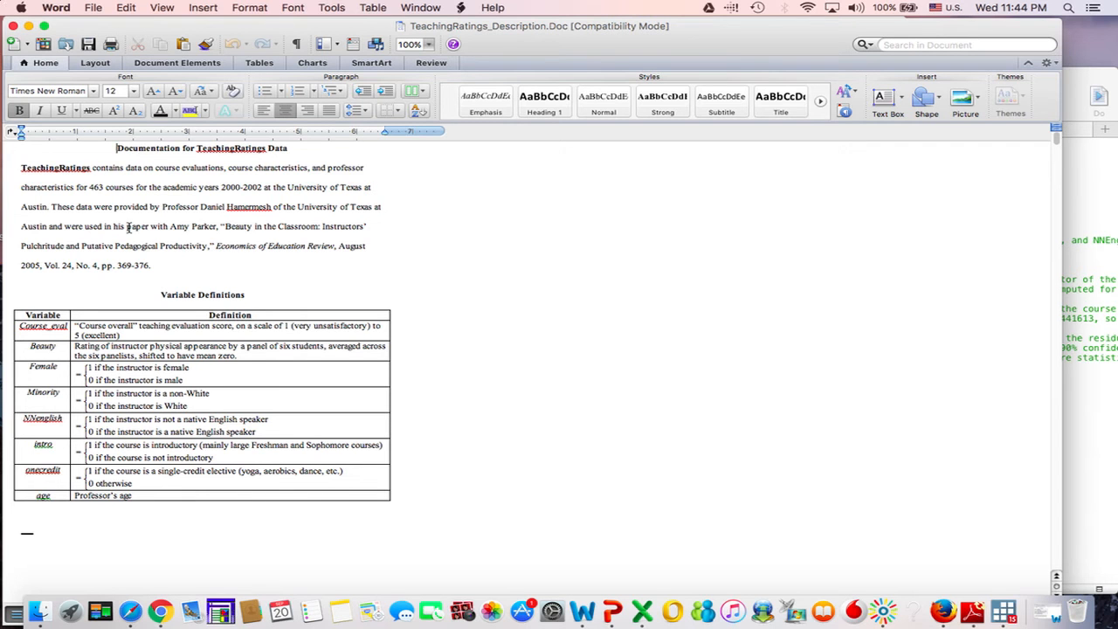
pyautogui.click(28, 25)
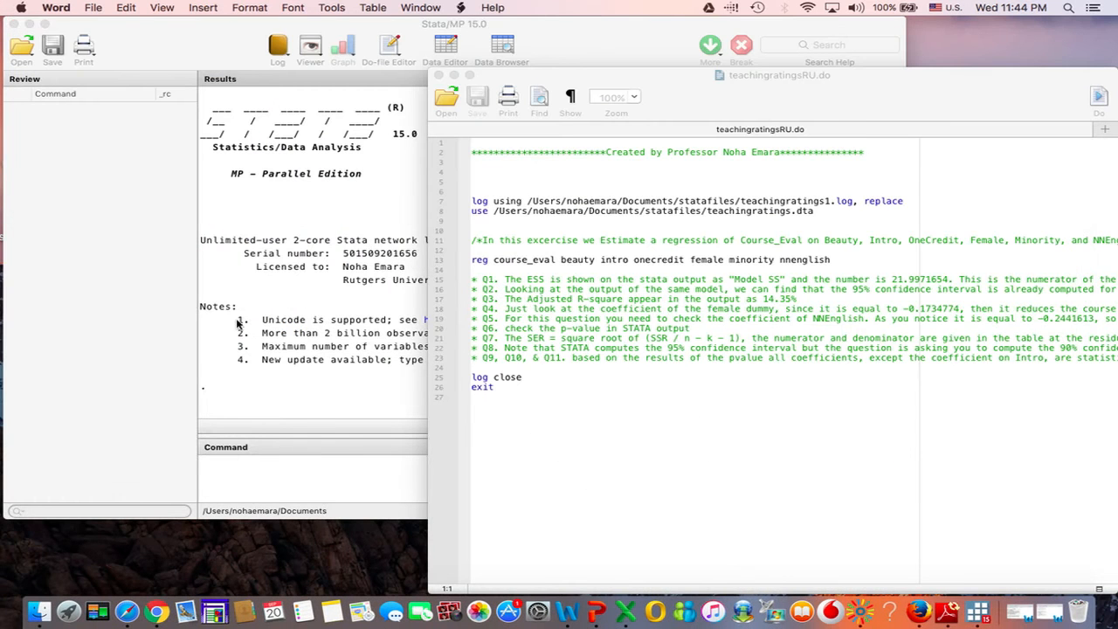
# Step: Switch to Safari, continue the "STATA - Practice 2 (nongraded)" assessment, and take the browser window out of full screen
pyautogui.click(127, 611)
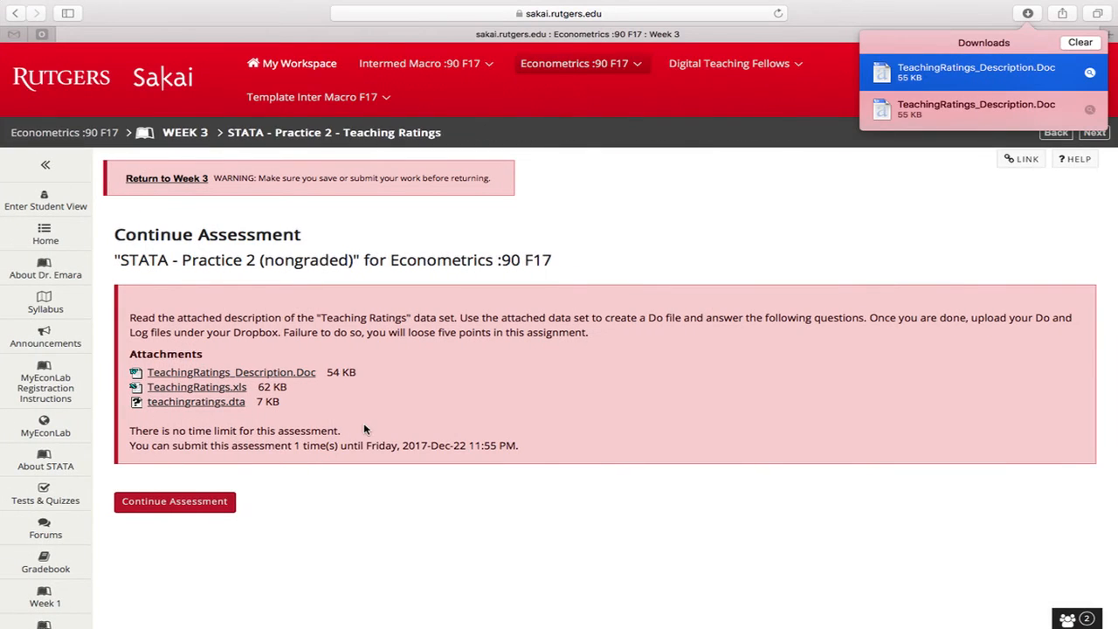
pyautogui.scroll(-2, 365, 429)
pyautogui.click(229, 409)
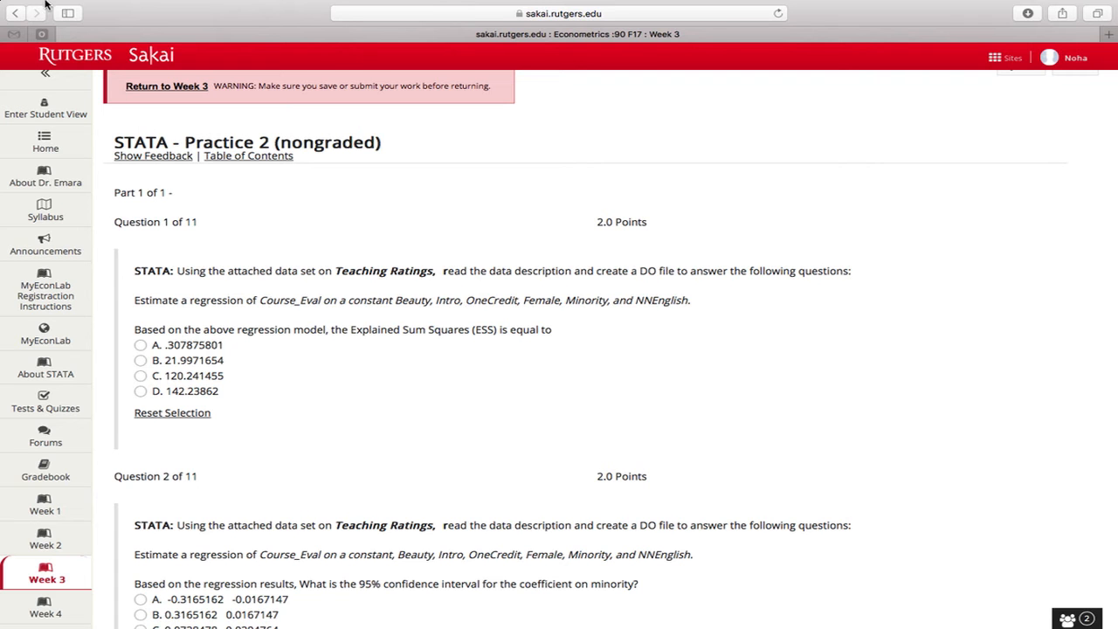
pyautogui.moveTo(35, 6)
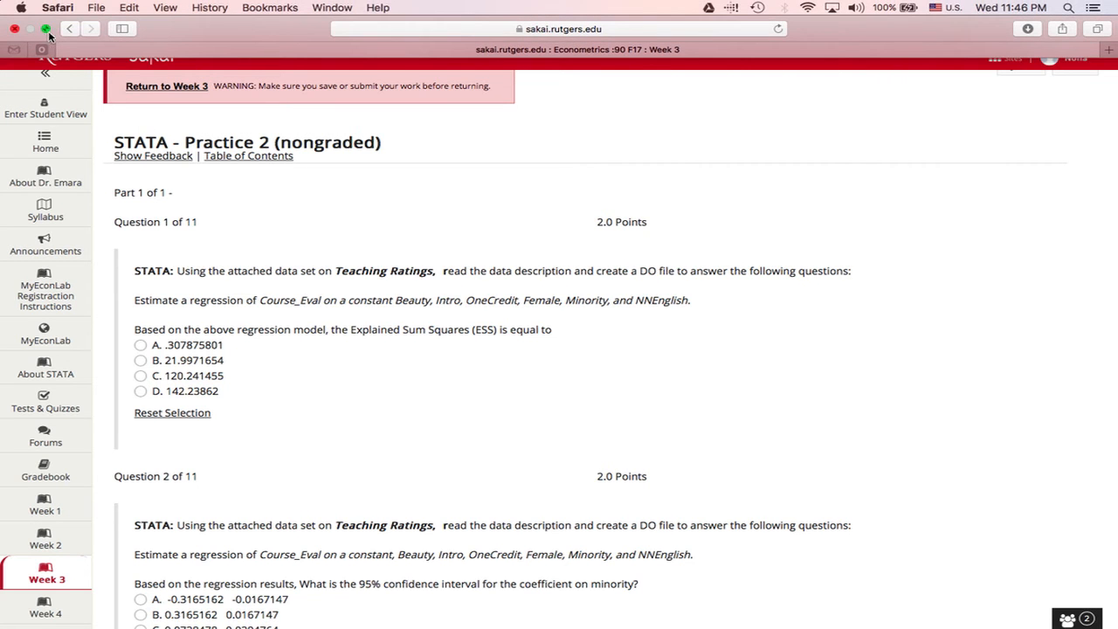
pyautogui.click(46, 30)
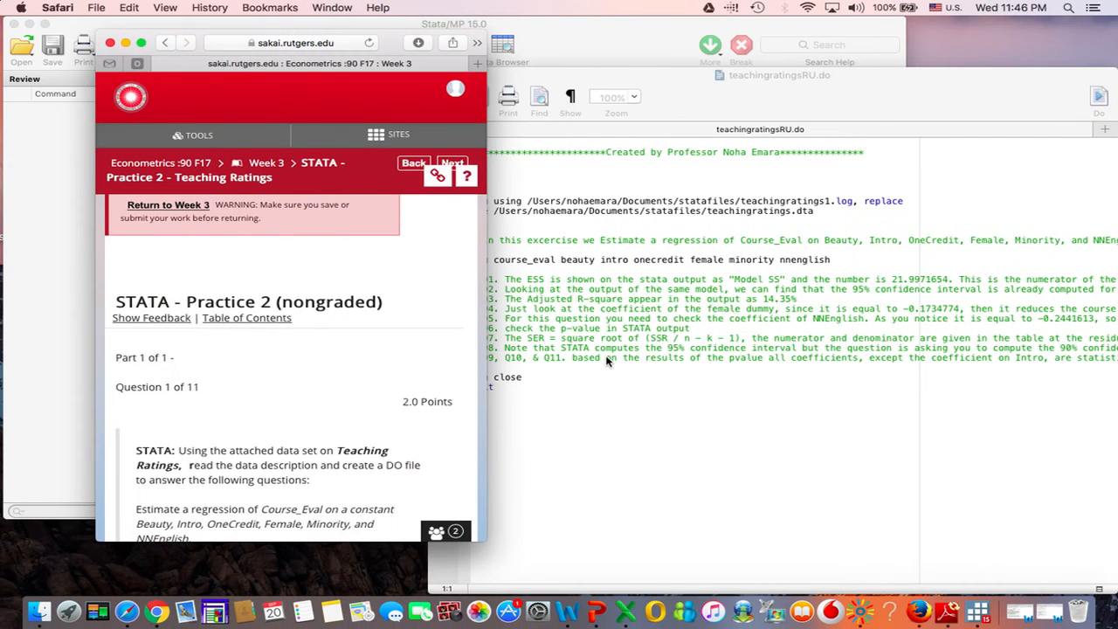
# Step: In Stata's teachingratingsRU.do, examine the log, use and reg commands, including the dependent variable course_eval and its regressors
pyautogui.click(607, 409)
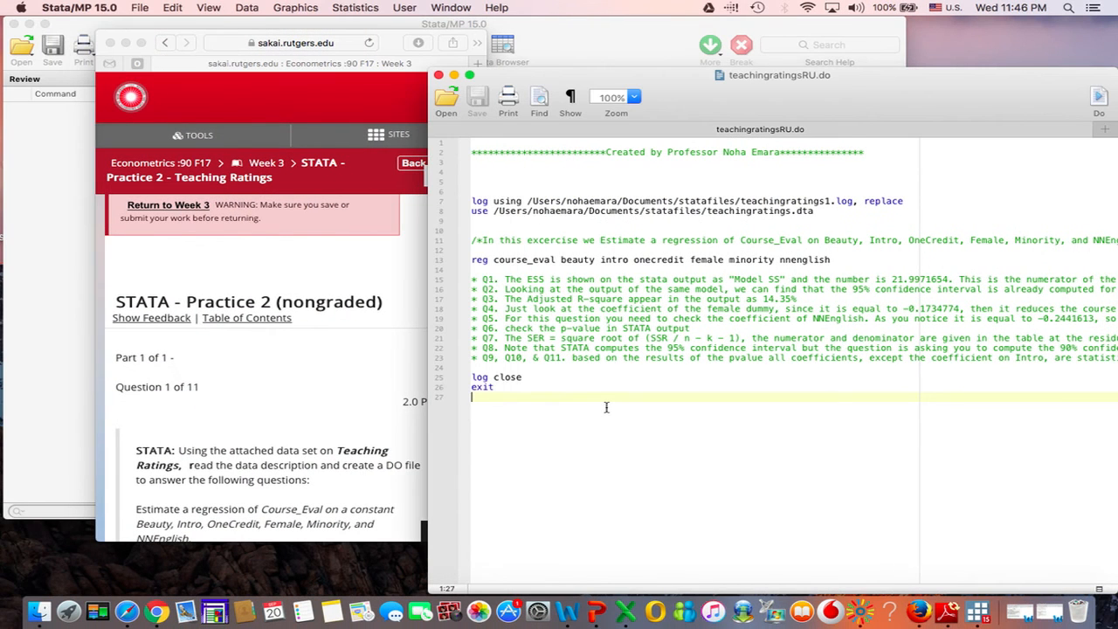
pyautogui.doubleClick(473, 260)
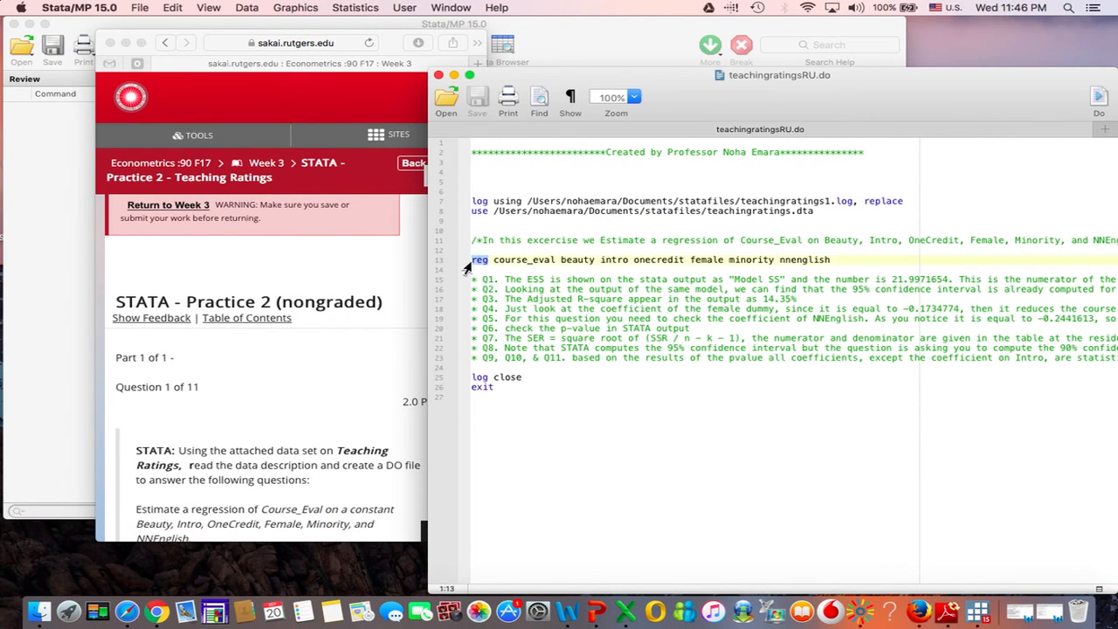
pyautogui.moveTo(476, 190); pyautogui.dragTo(908, 200)
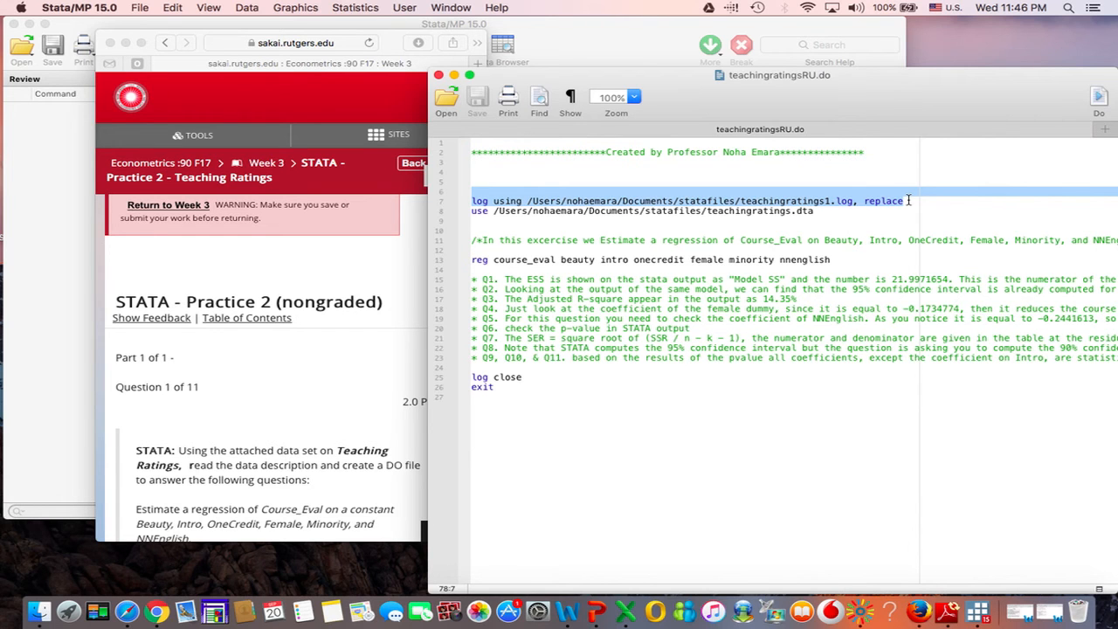
pyautogui.click(855, 201)
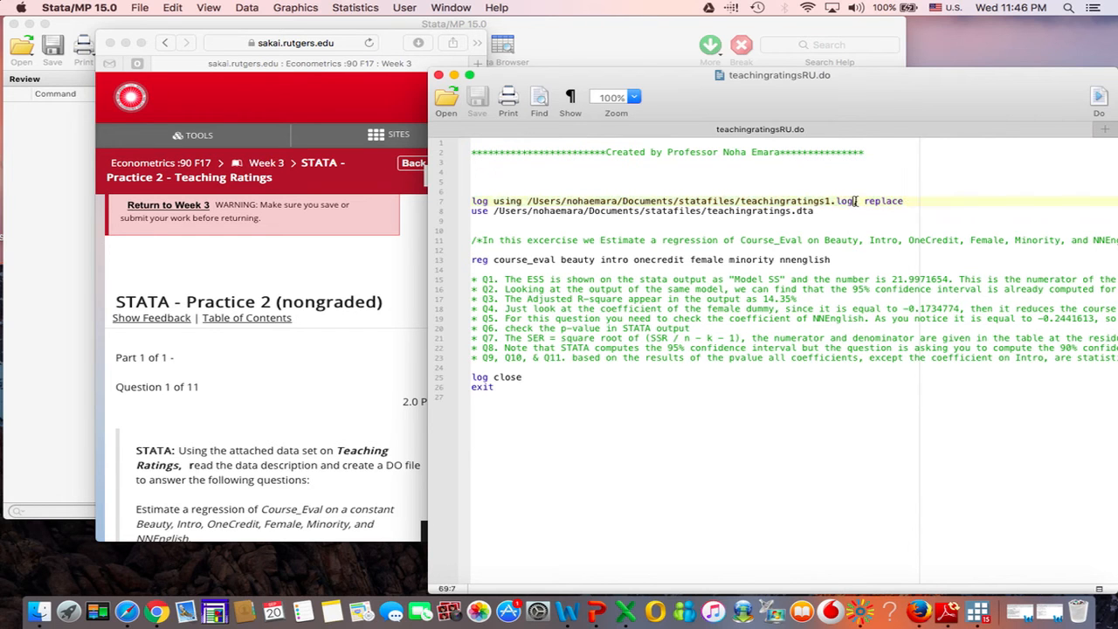
pyautogui.moveTo(855, 201); pyautogui.dragTo(837, 201)
pyautogui.moveTo(472, 211); pyautogui.dragTo(847, 214)
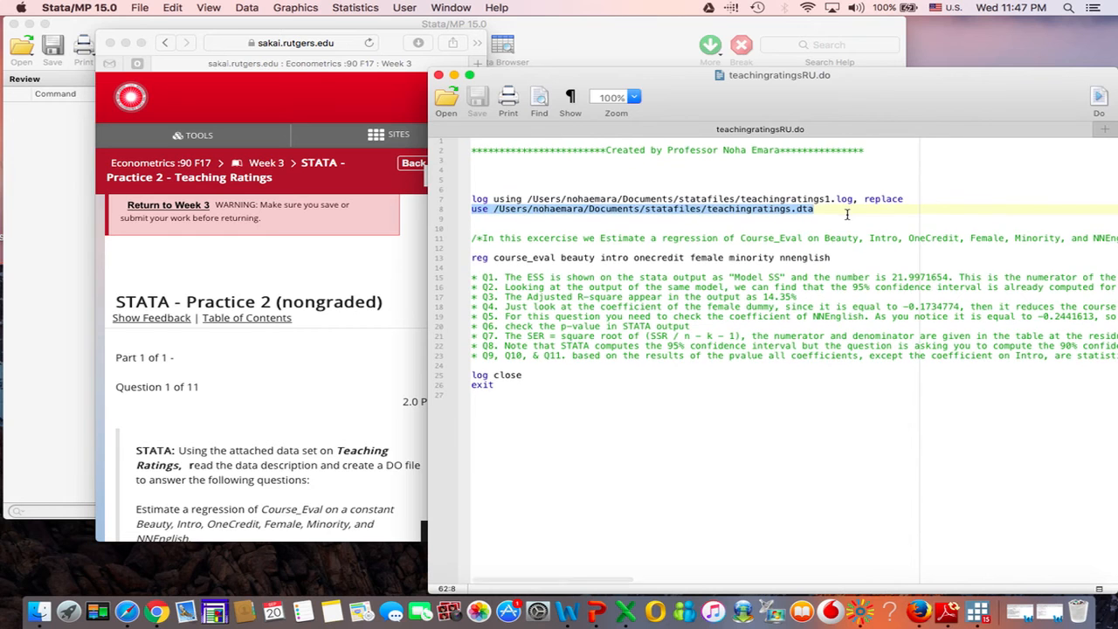
pyautogui.moveTo(488, 259); pyautogui.dragTo(466, 265)
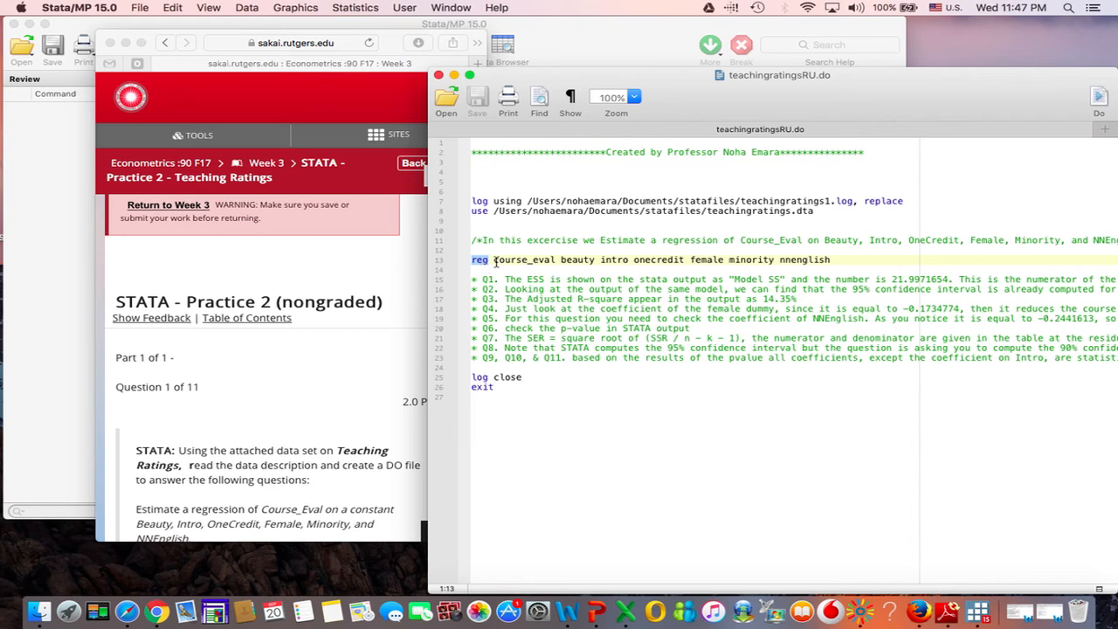
pyautogui.click(501, 260)
pyautogui.moveTo(503, 261); pyautogui.dragTo(555, 257)
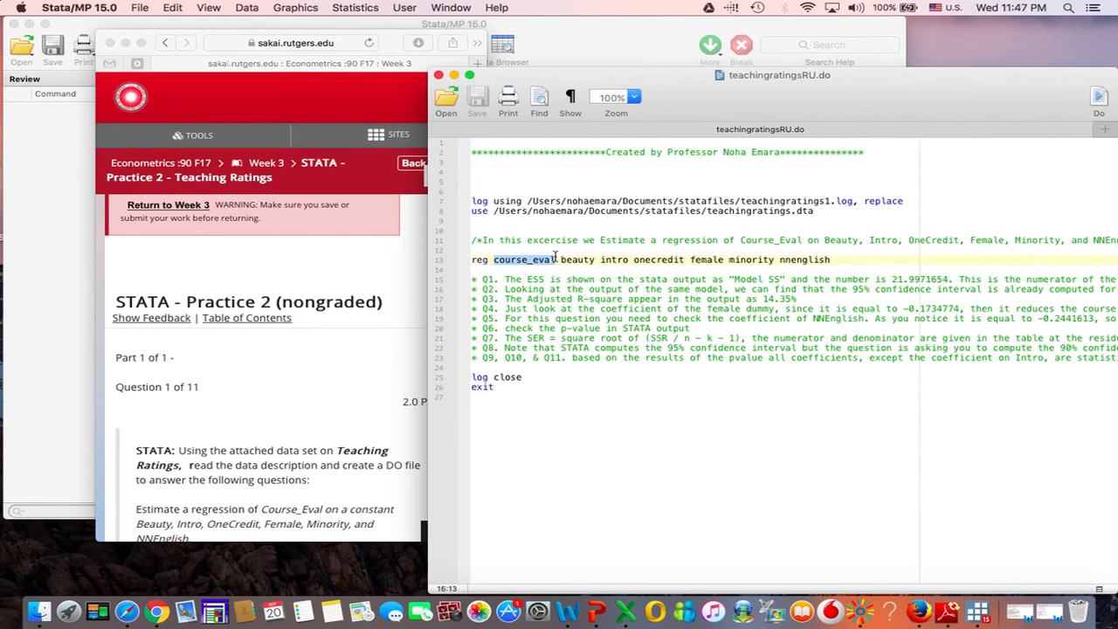
pyautogui.moveTo(562, 261); pyautogui.dragTo(834, 260)
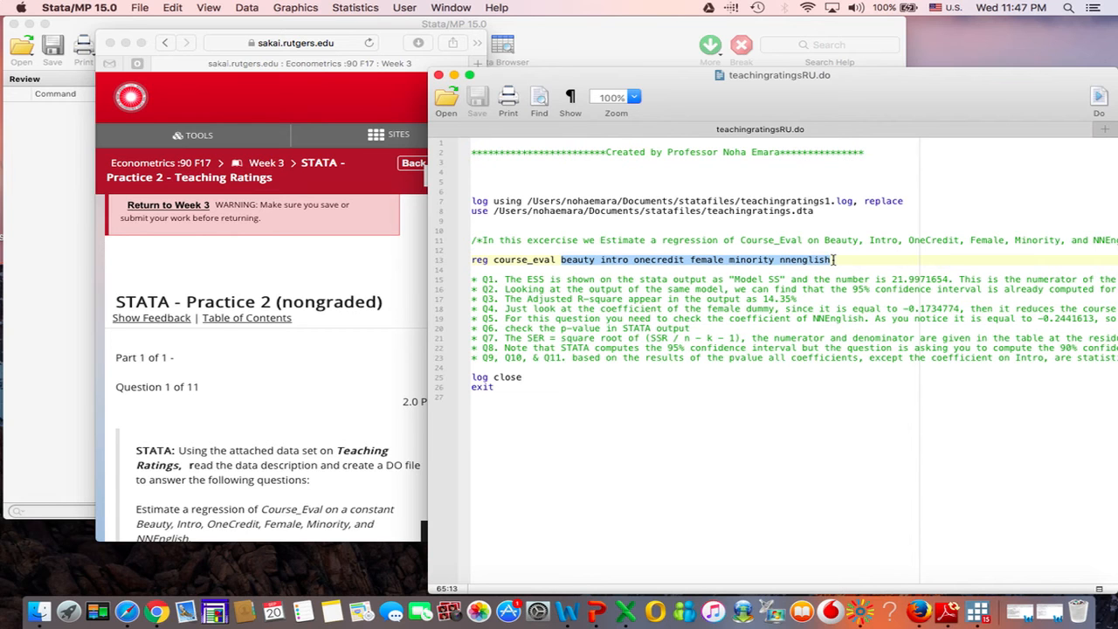
# Step: Append the option ", nocons" to the course_eval regression command in the do-file
pyautogui.click(834, 260)
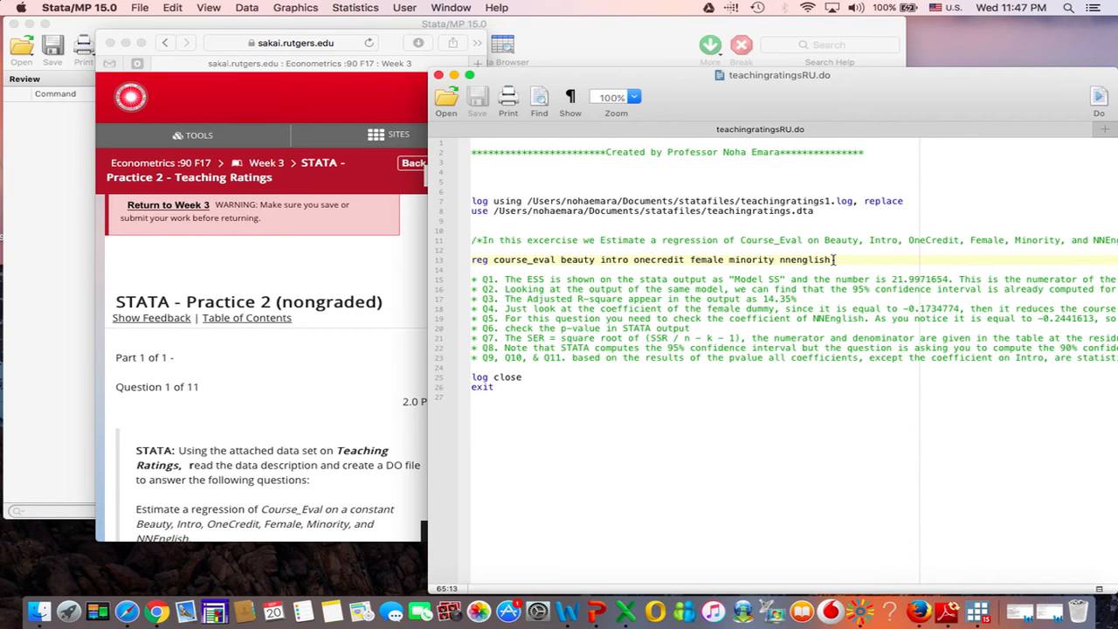
pyautogui.write(', nocons')
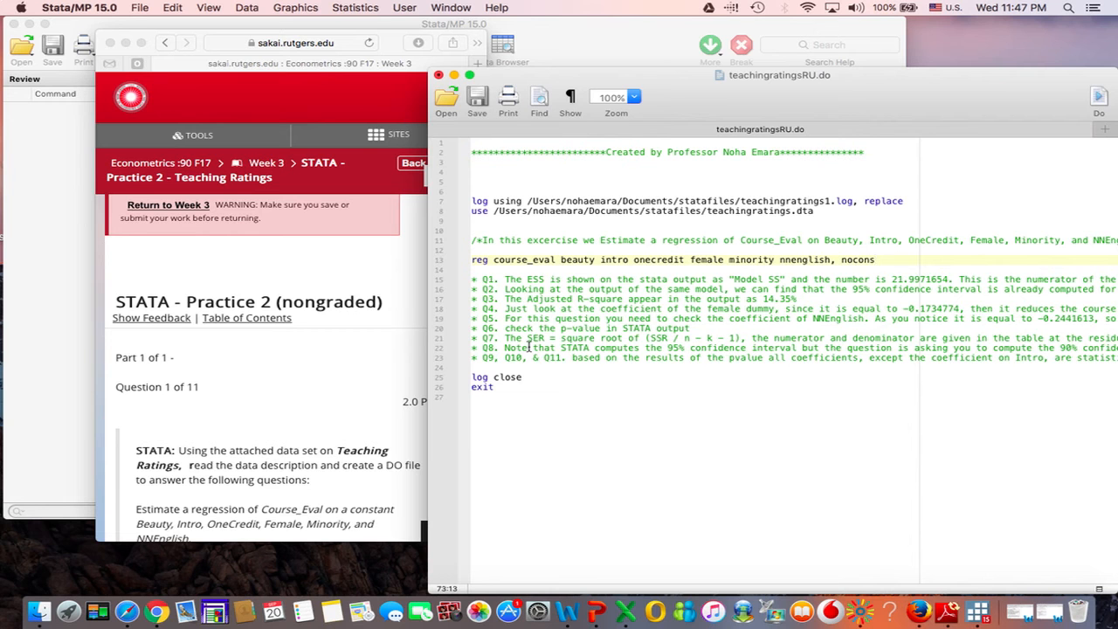
# Step: Check question 1's regression wording in the assessment and remove the nocons option from the regression command
pyautogui.scroll(-2, 382, 386)
pyautogui.scroll(-3, 382, 386)
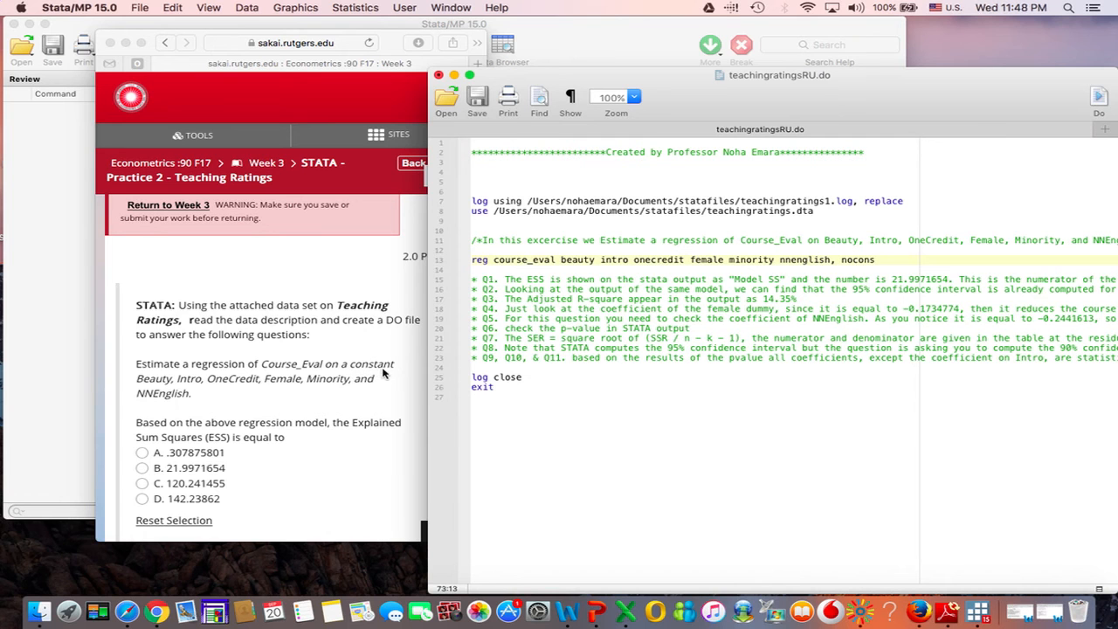
pyautogui.press('BackSpace')
pyautogui.press('BackSpace')
pyautogui.press('BackSpace')
pyautogui.press('BackSpace')
pyautogui.press('BackSpace')
pyautogui.press('BackSpace')
pyautogui.press('BackSpace')
pyautogui.press('BackSpace')
# Step: Bring the main Stata window forward behind the do-file and execute all of teachingratingsRU.do
pyautogui.click(473, 250)
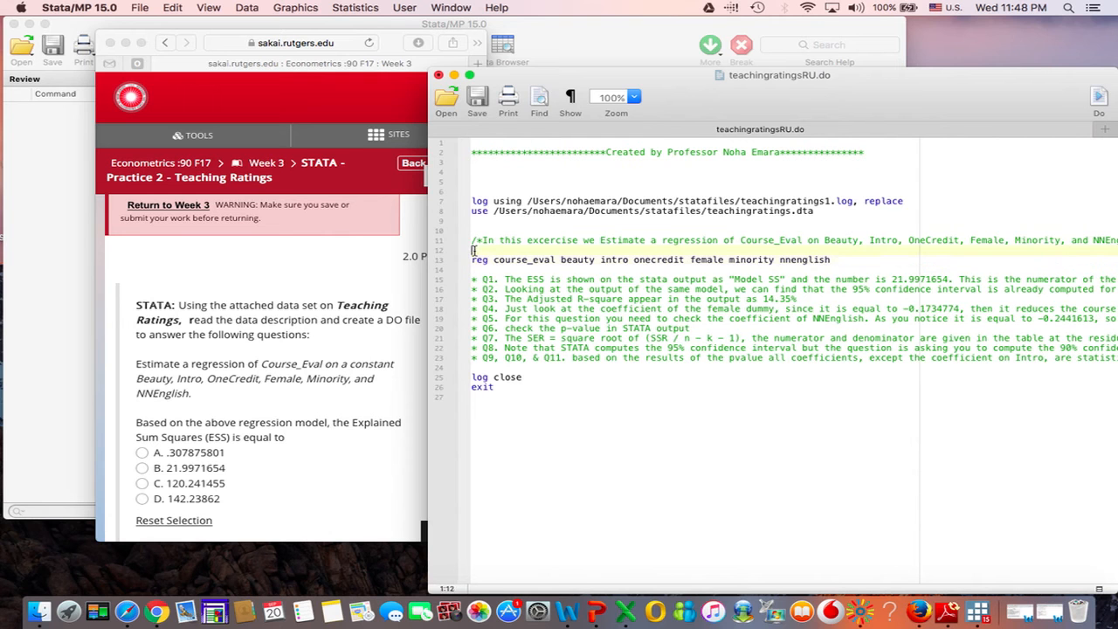
pyautogui.moveTo(472, 259); pyautogui.dragTo(478, 271)
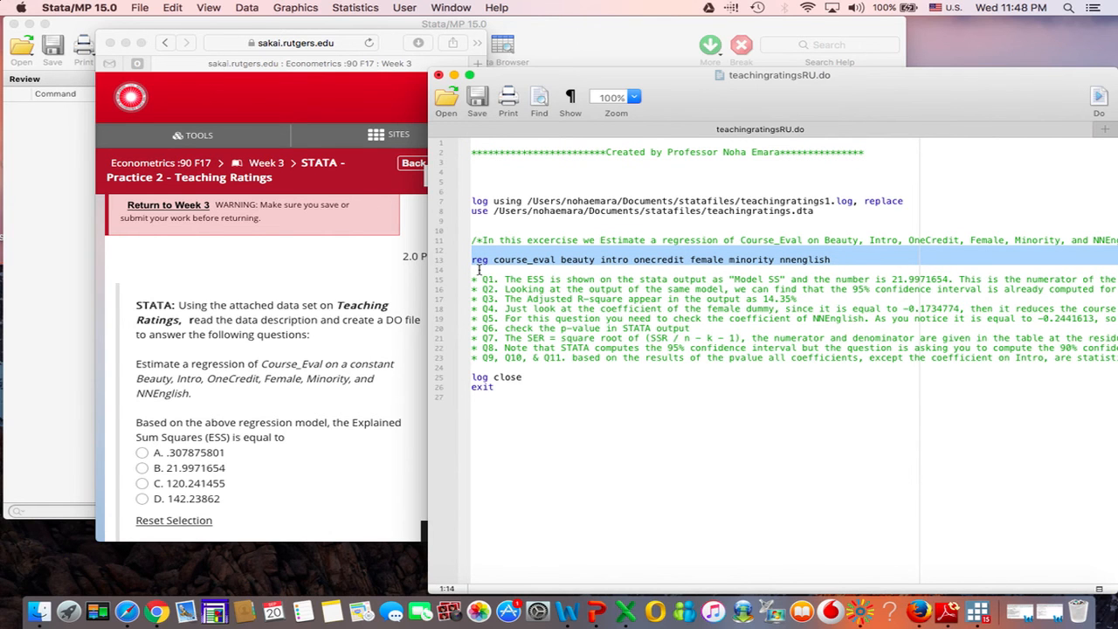
pyautogui.click(59, 252)
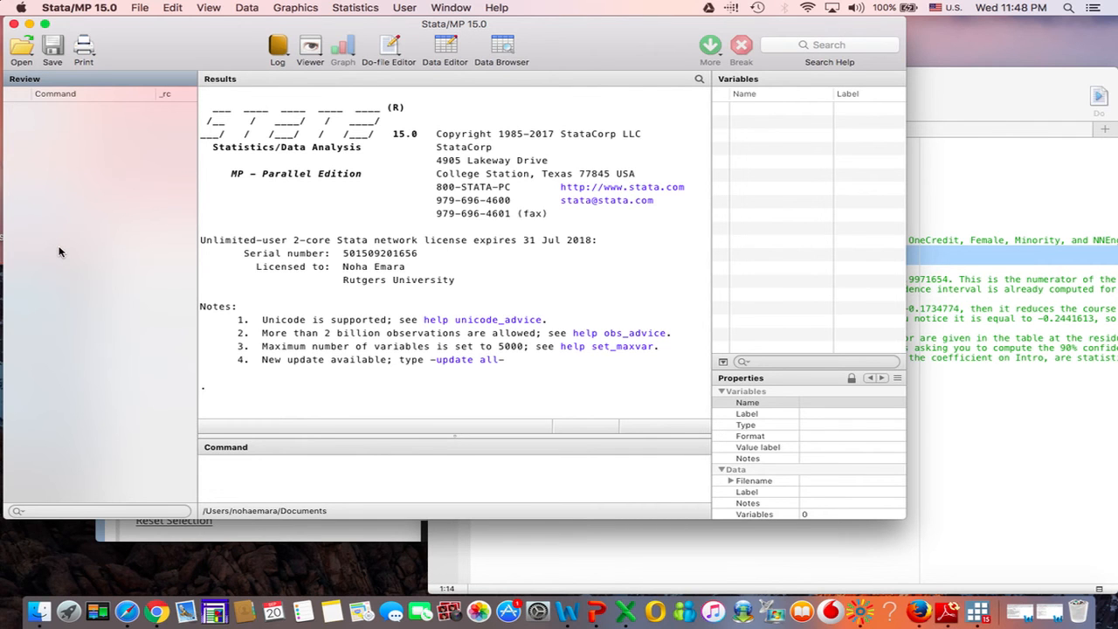
pyautogui.click(945, 191)
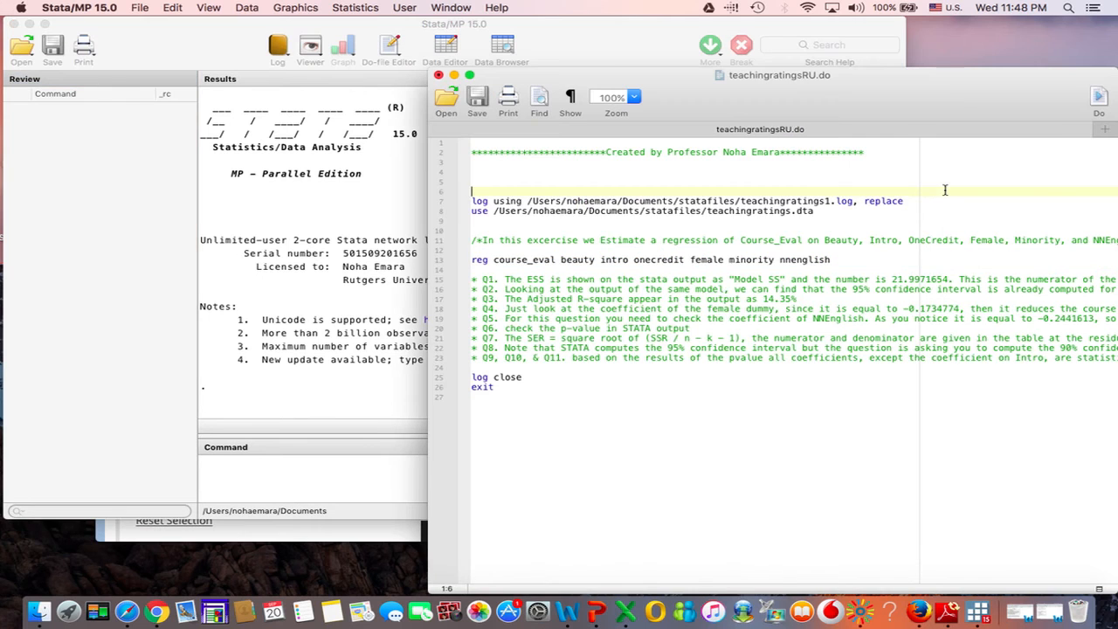
pyautogui.click(1098, 101)
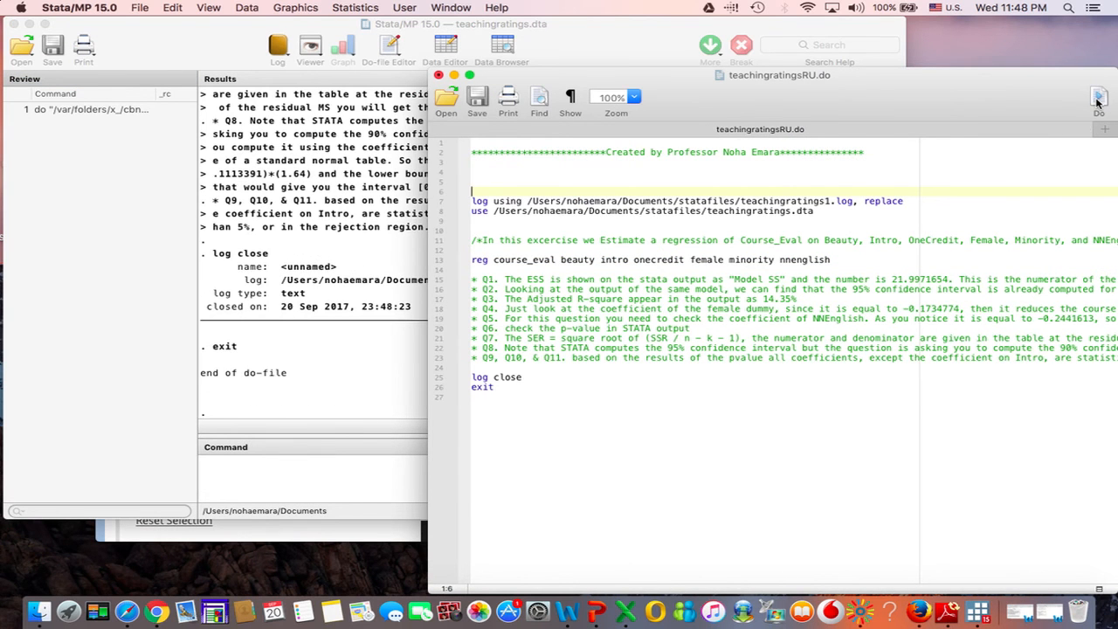
# Step: Find the Model sum of squares (ESS) in the course_eval regression output and highlight its value
pyautogui.scroll(10, 315, 297)
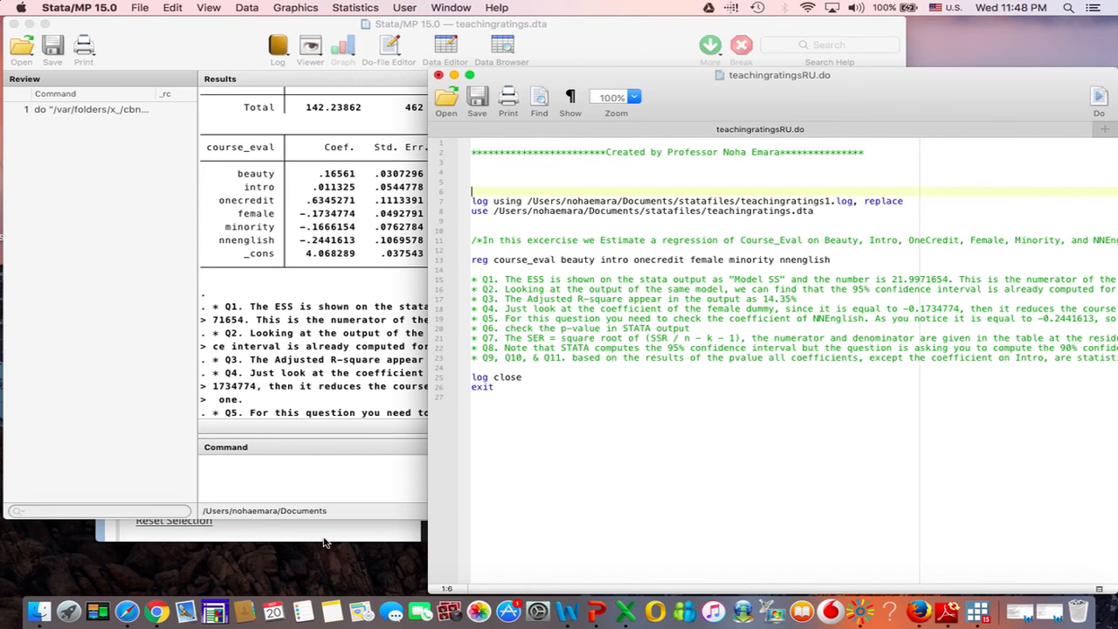
pyautogui.scroll(5, 299, 280)
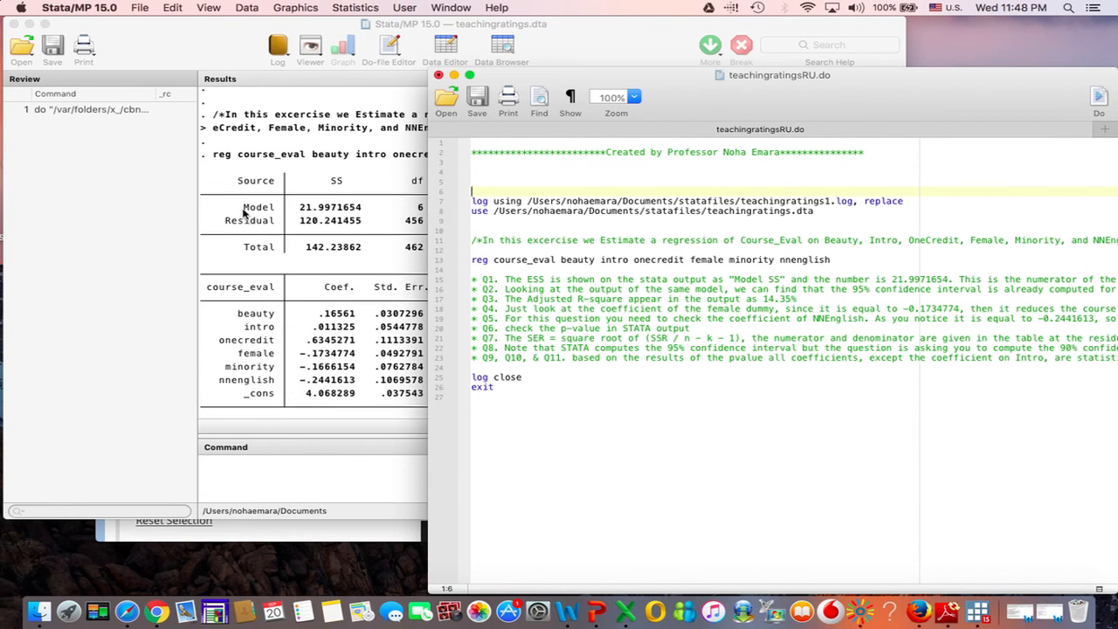
pyautogui.moveTo(241, 213); pyautogui.dragTo(274, 212)
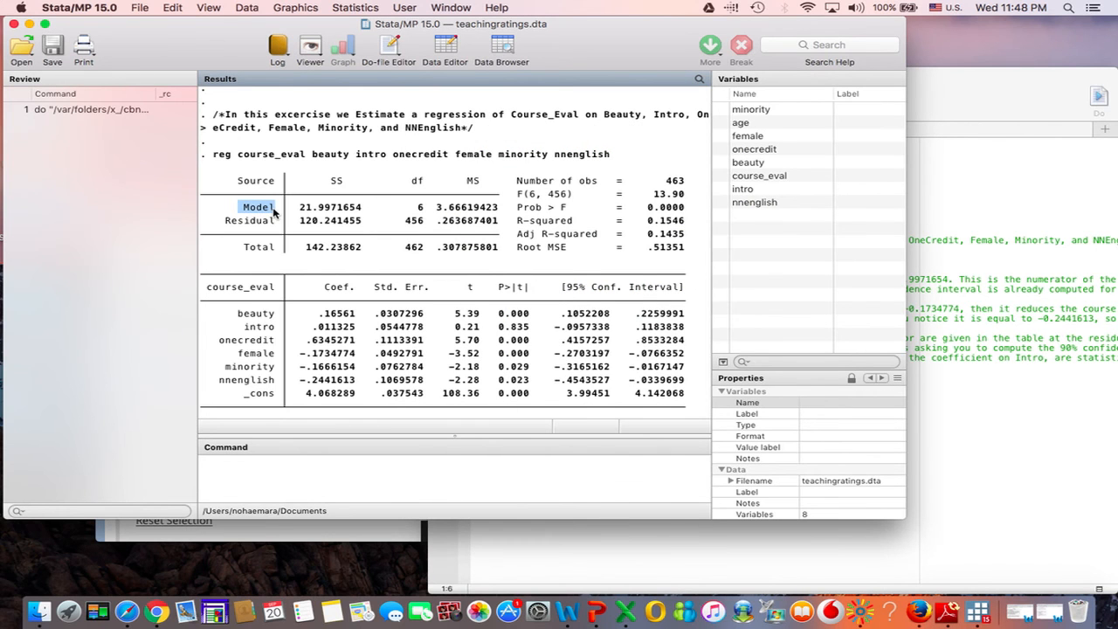
pyautogui.click(334, 182)
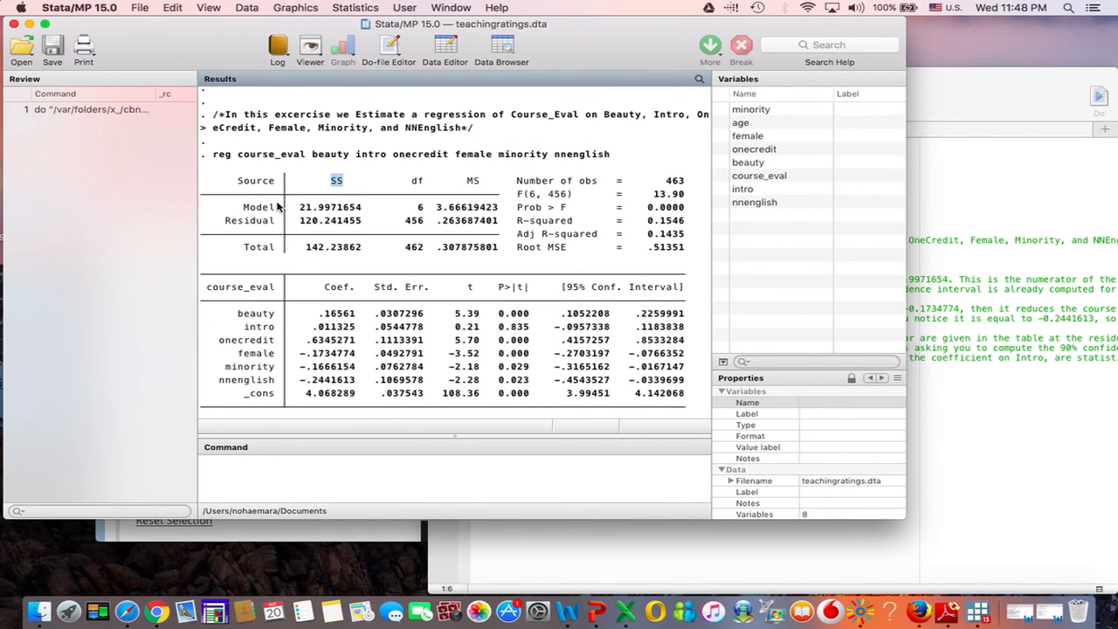
pyautogui.moveTo(244, 210); pyautogui.dragTo(363, 213)
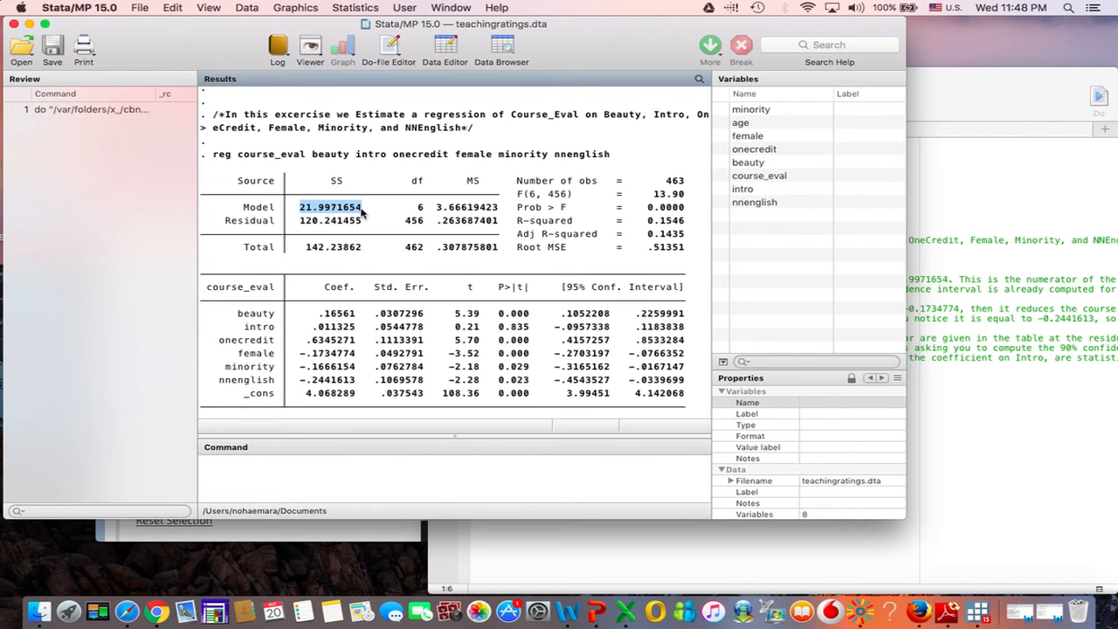
# Step: Return to the assessment in Safari, compare question 1's ESS options, and show the feedback to check its answer key
pyautogui.click(315, 539)
pyautogui.scroll(-3, 262, 463)
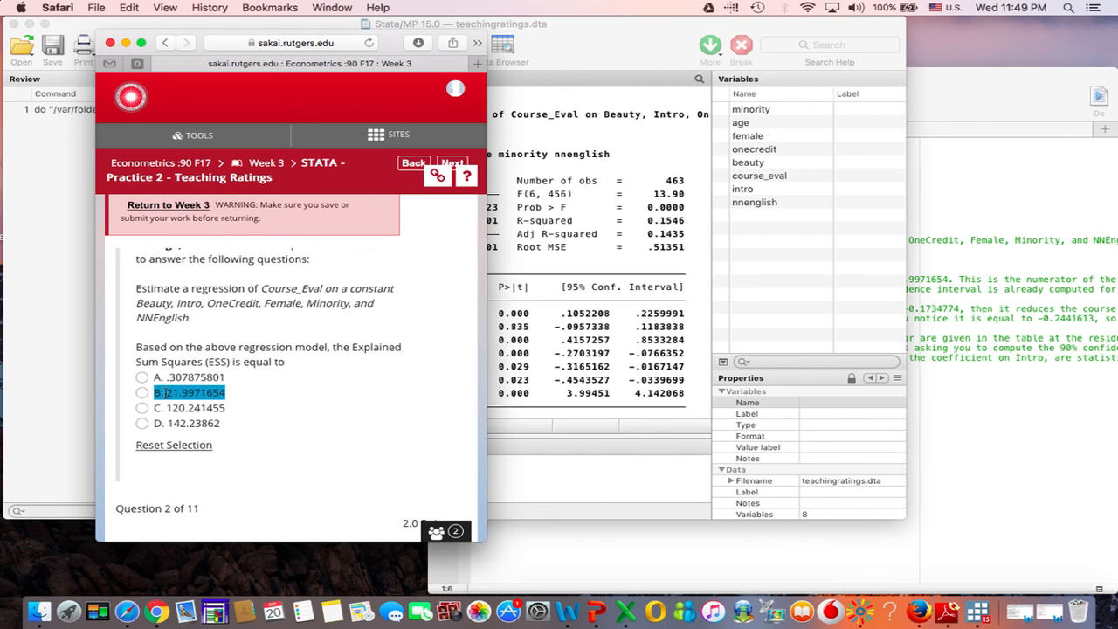
pyautogui.scroll(6, 164, 393)
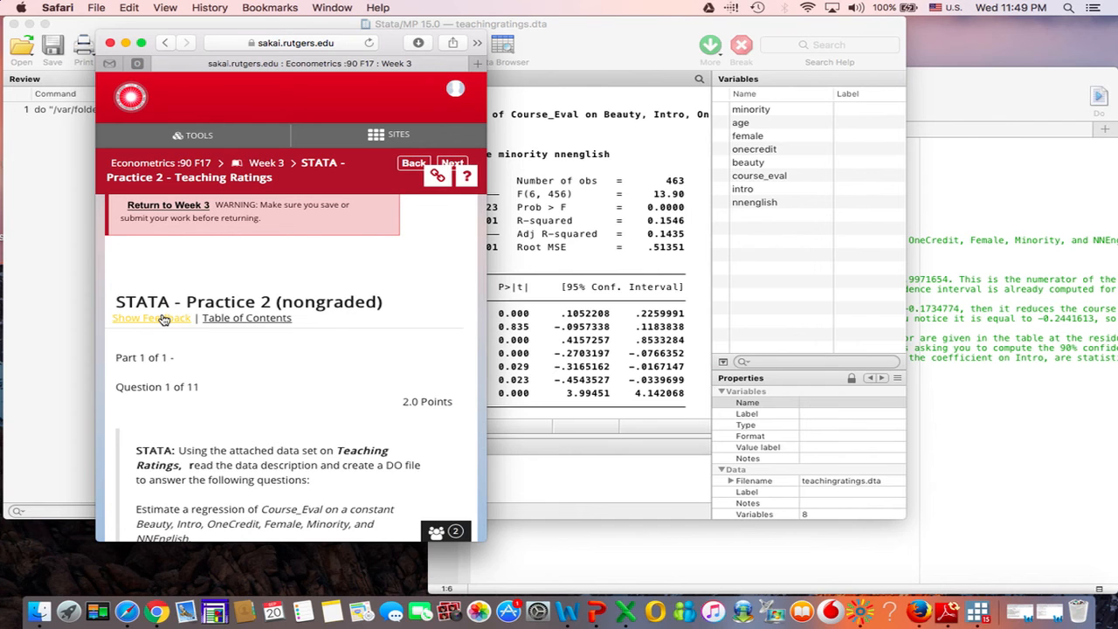
pyautogui.click(164, 320)
pyautogui.scroll(-8, 164, 320)
pyautogui.scroll(-2, 164, 320)
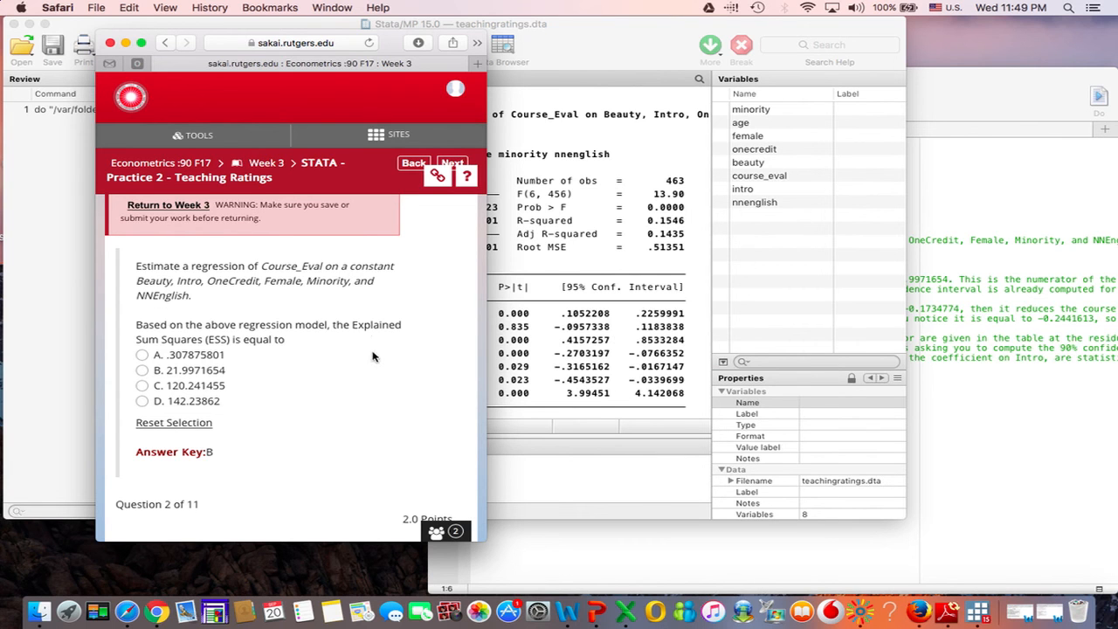
# Step: Read question 2 in the assessment and highlight minority, the variable whose 95% confidence interval is asked for
pyautogui.scroll(-10, 373, 355)
pyautogui.scroll(-5, 373, 356)
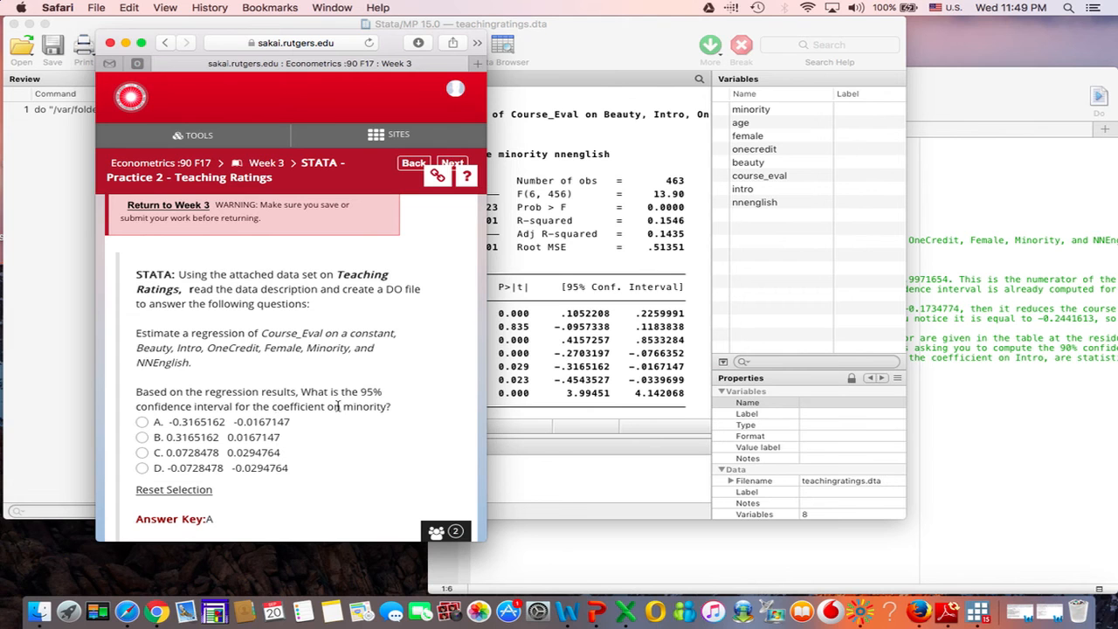
pyautogui.moveTo(343, 407); pyautogui.dragTo(383, 408)
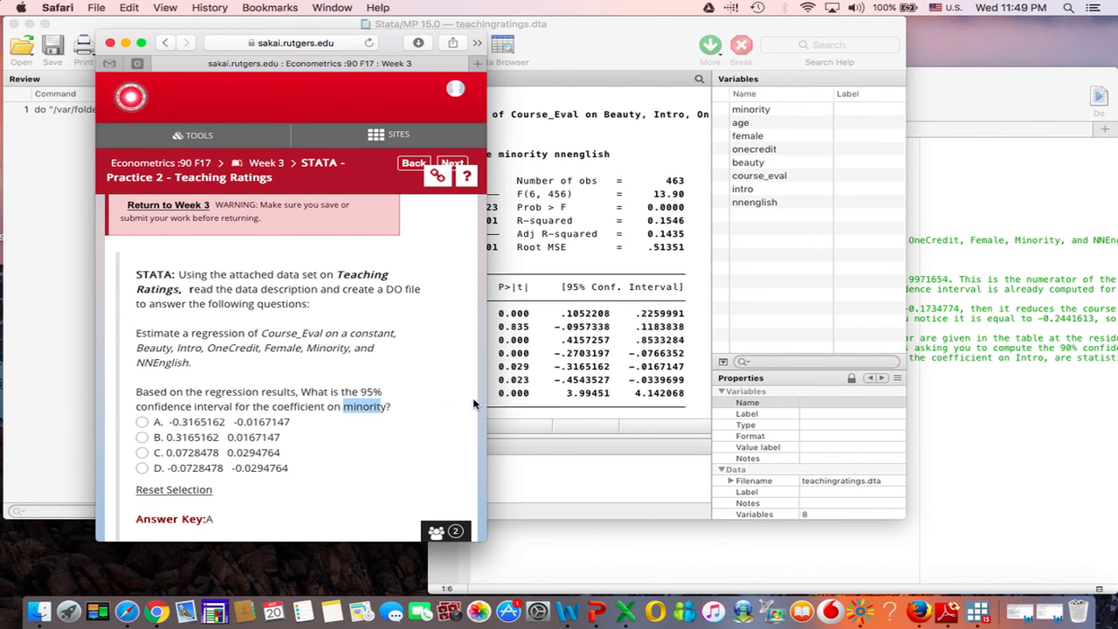
# Step: Switch to Stata and highlight the minority row's coefficient and 95% confidence interval bounds in the course_eval regression table
pyautogui.click(603, 386)
pyautogui.moveTo(566, 288); pyautogui.dragTo(679, 293)
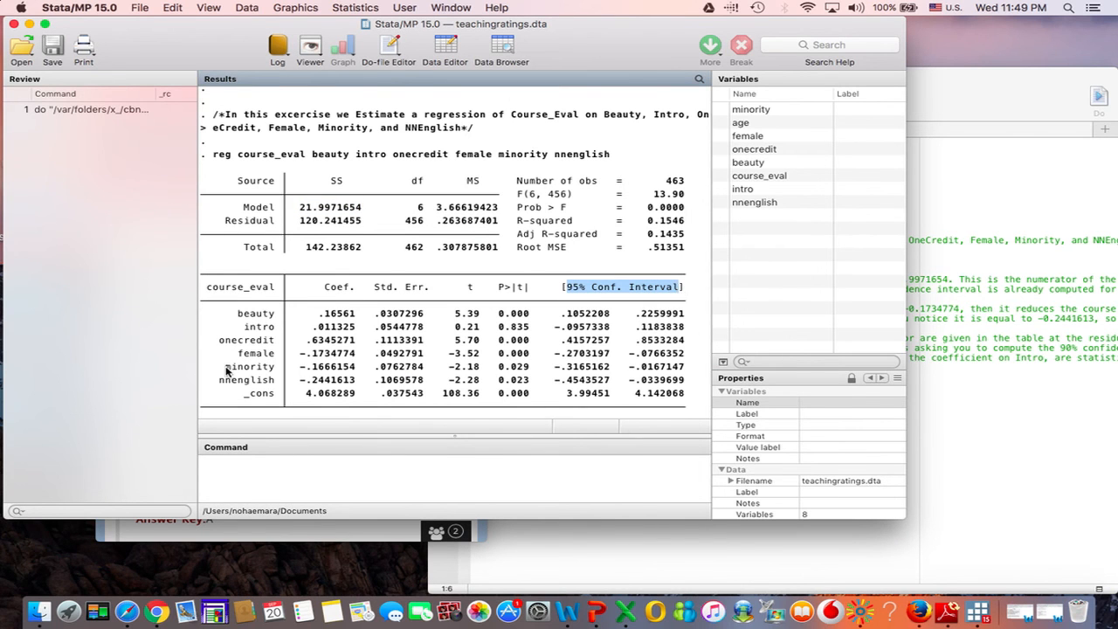
pyautogui.moveTo(220, 367); pyautogui.dragTo(271, 371)
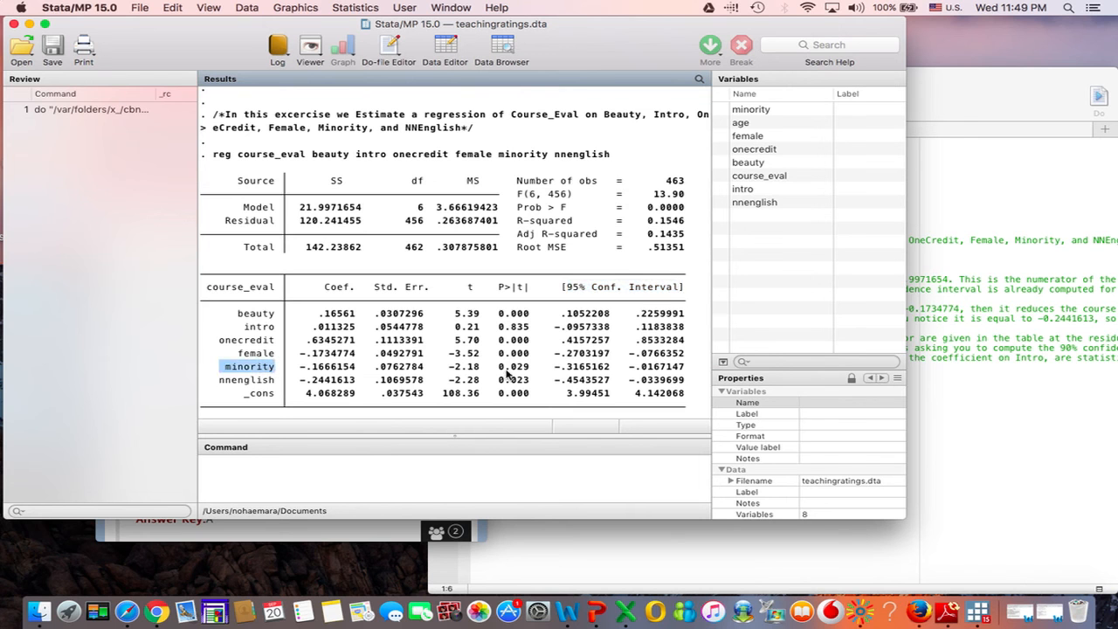
pyautogui.moveTo(553, 370); pyautogui.dragTo(688, 368)
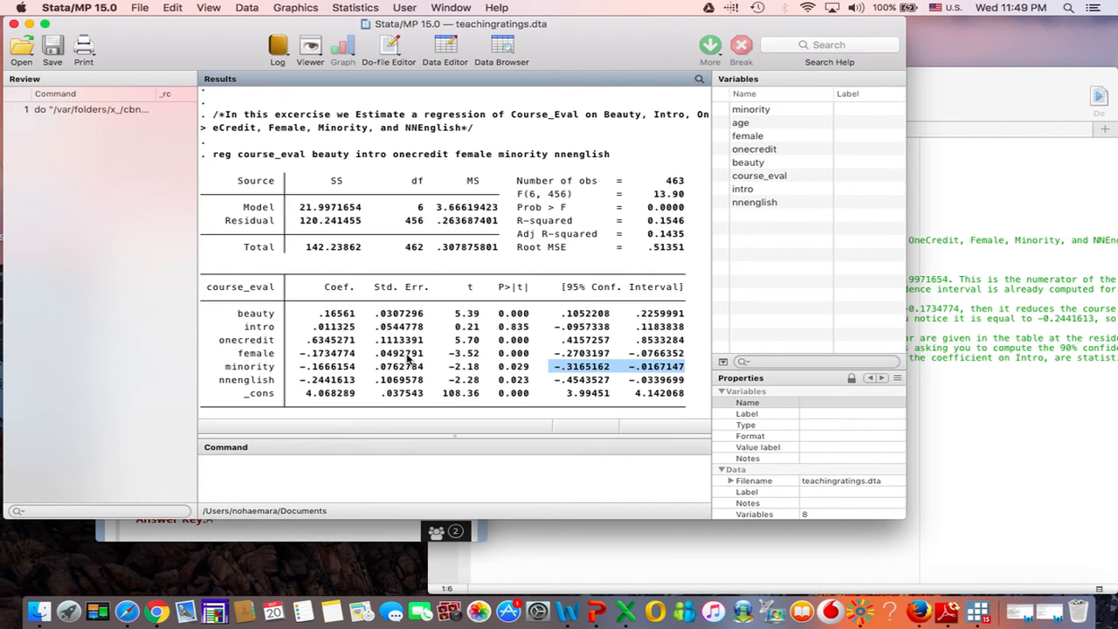
pyautogui.moveTo(300, 371); pyautogui.dragTo(356, 373)
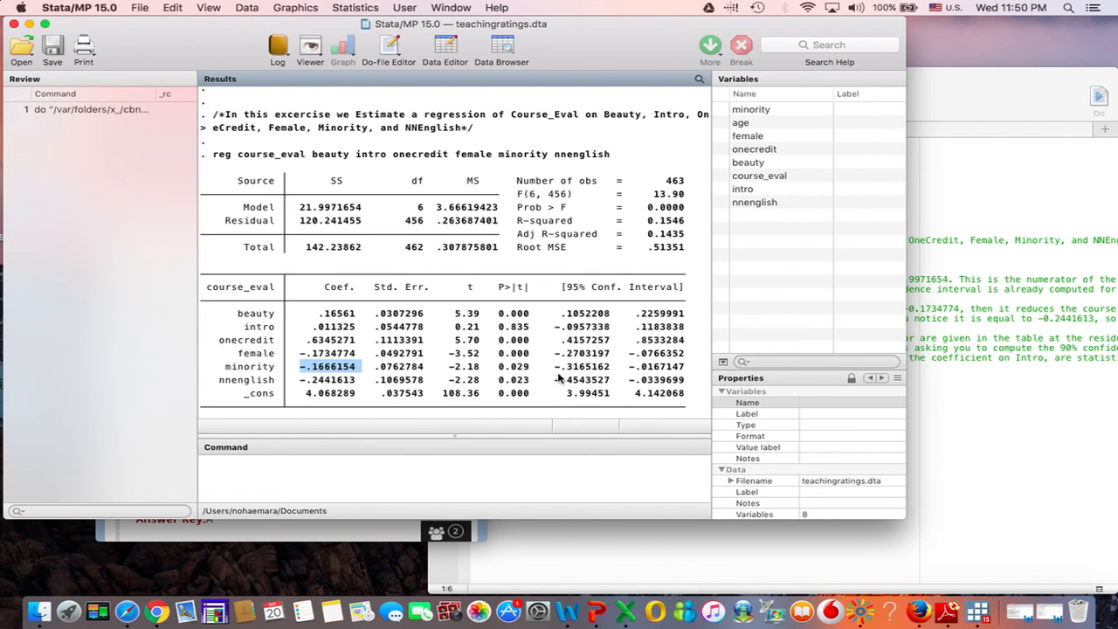
pyautogui.moveTo(556, 372); pyautogui.dragTo(690, 369)
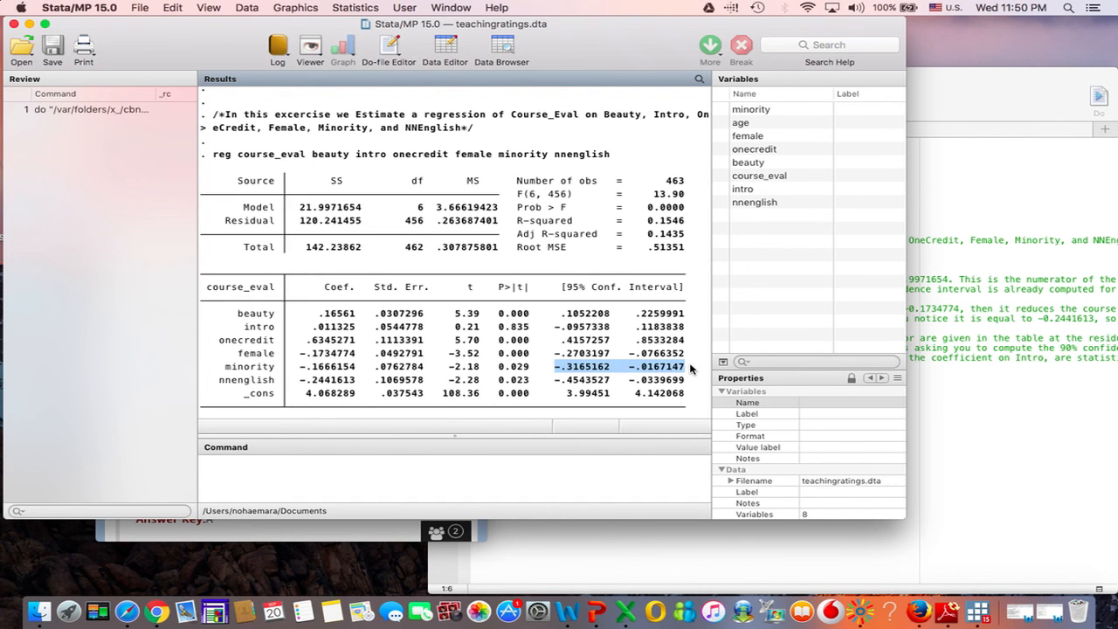
# Step: Return to the assessment in Safari and highlight question 2's option A to match it with the minority interval, clearing the selection again
pyautogui.click(379, 537)
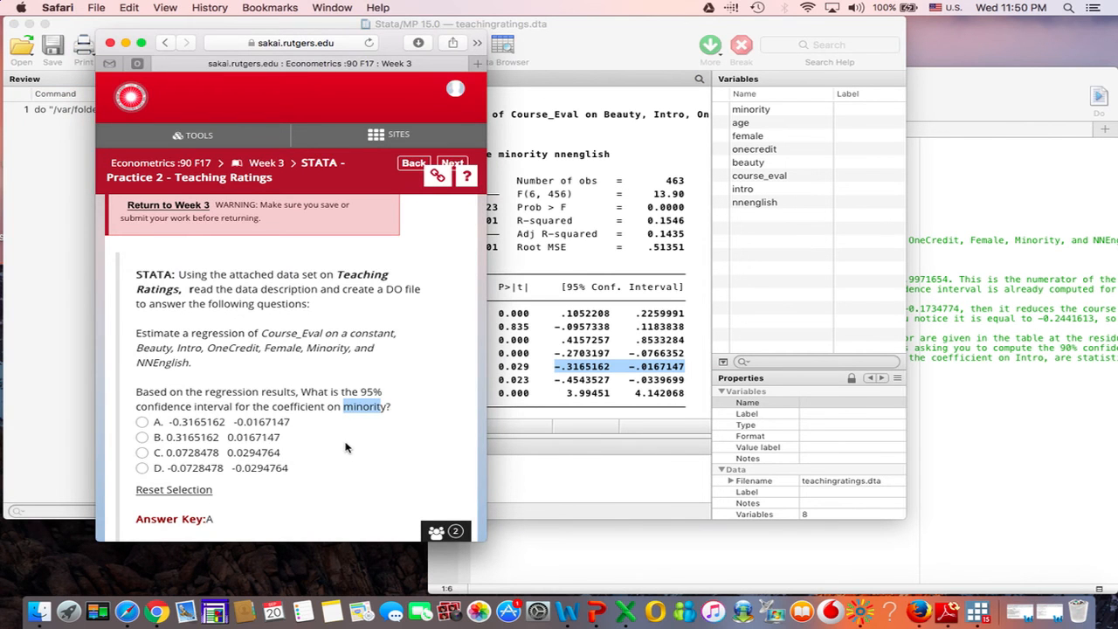
pyautogui.scroll(-2, 345, 447)
pyautogui.tripleClick(181, 389)
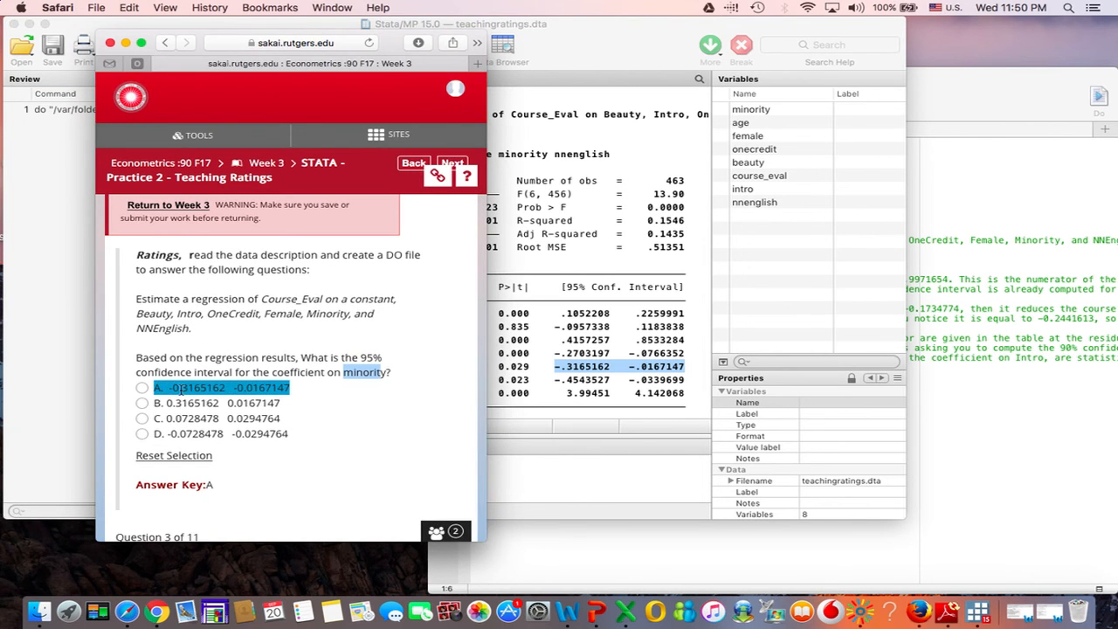
pyautogui.click(339, 452)
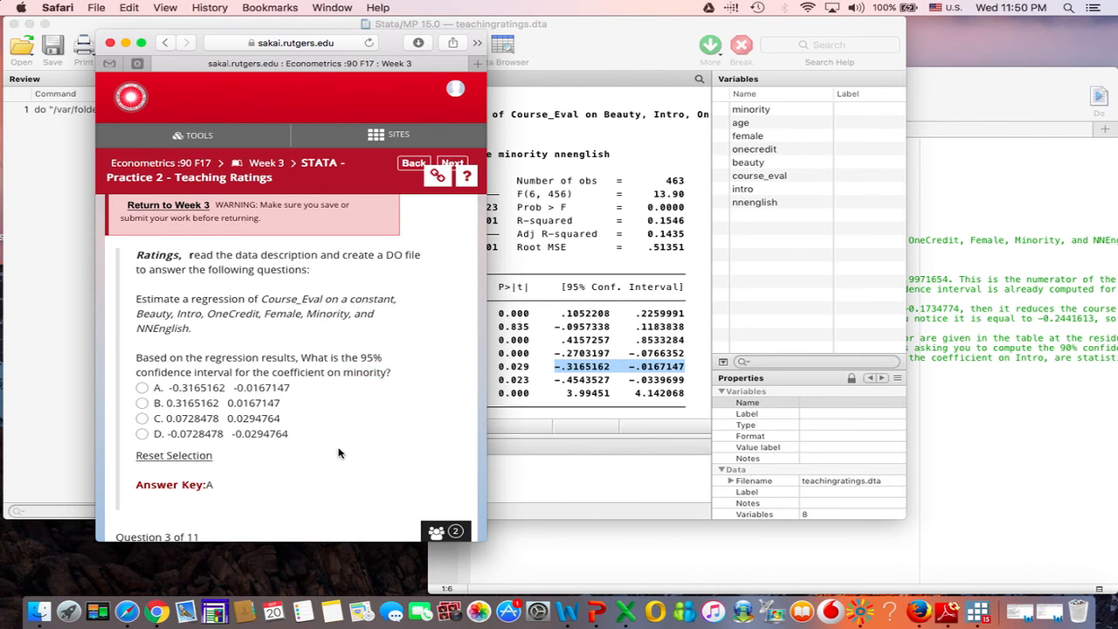
# Step: Read question 3 and find the Adj R-squared value in Stata's regression output, highlighting it and comparing it with R-squared
pyautogui.scroll(-5, 339, 453)
pyautogui.scroll(-3, 339, 452)
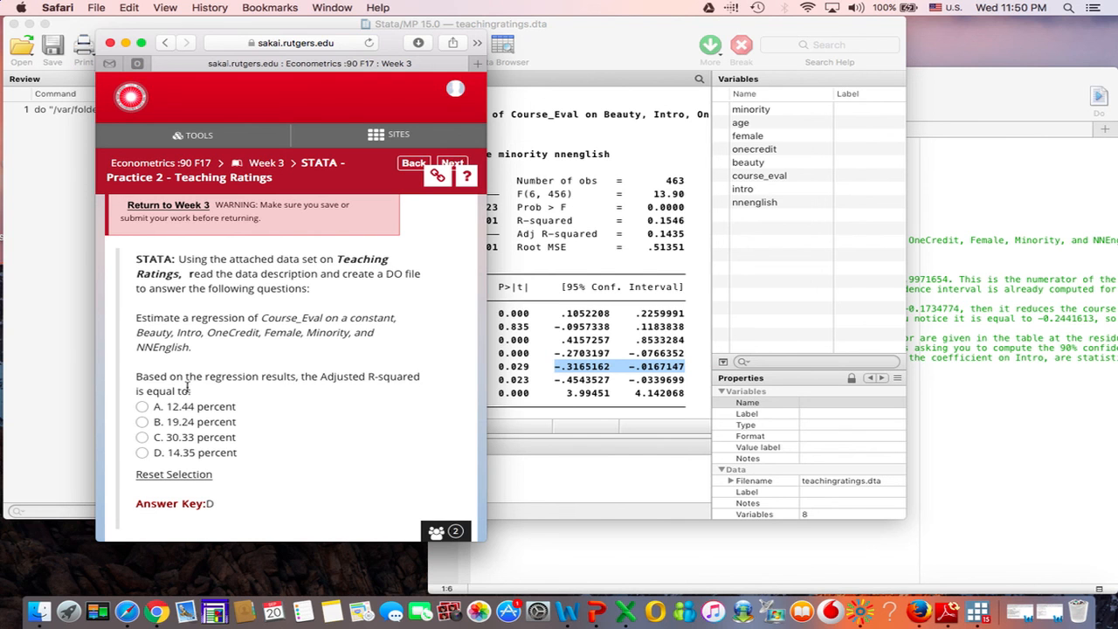
pyautogui.click(560, 258)
pyautogui.moveTo(644, 234); pyautogui.dragTo(686, 236)
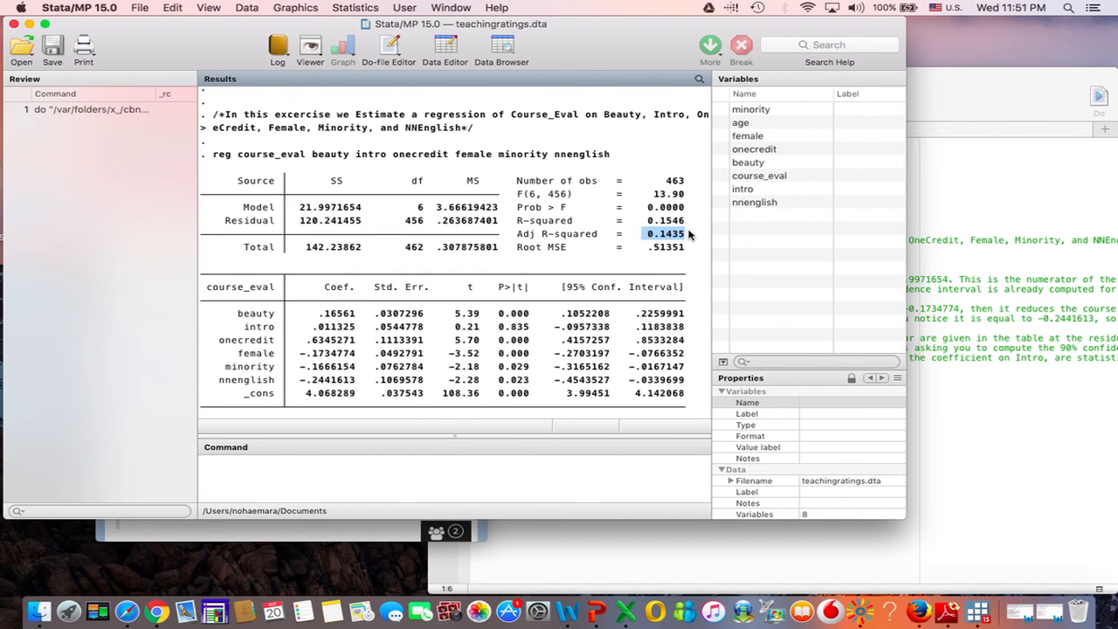
pyautogui.moveTo(644, 221); pyautogui.dragTo(689, 231)
pyautogui.click(667, 229)
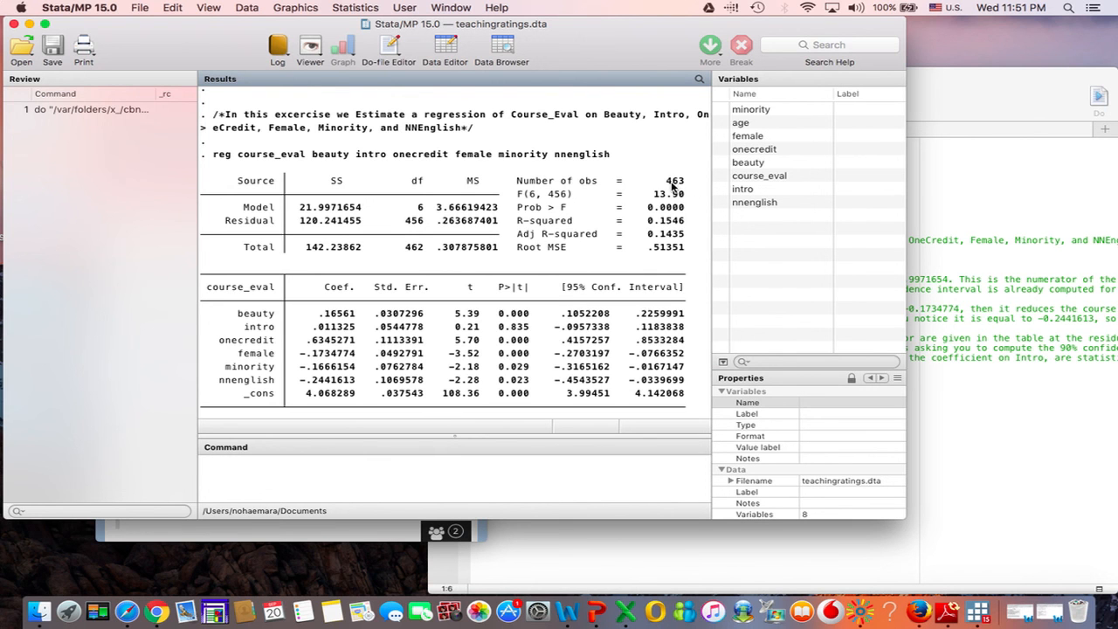
# Step: Return to the assessment in Safari and highlight question 3's option D, 14.35 percent
pyautogui.click(394, 534)
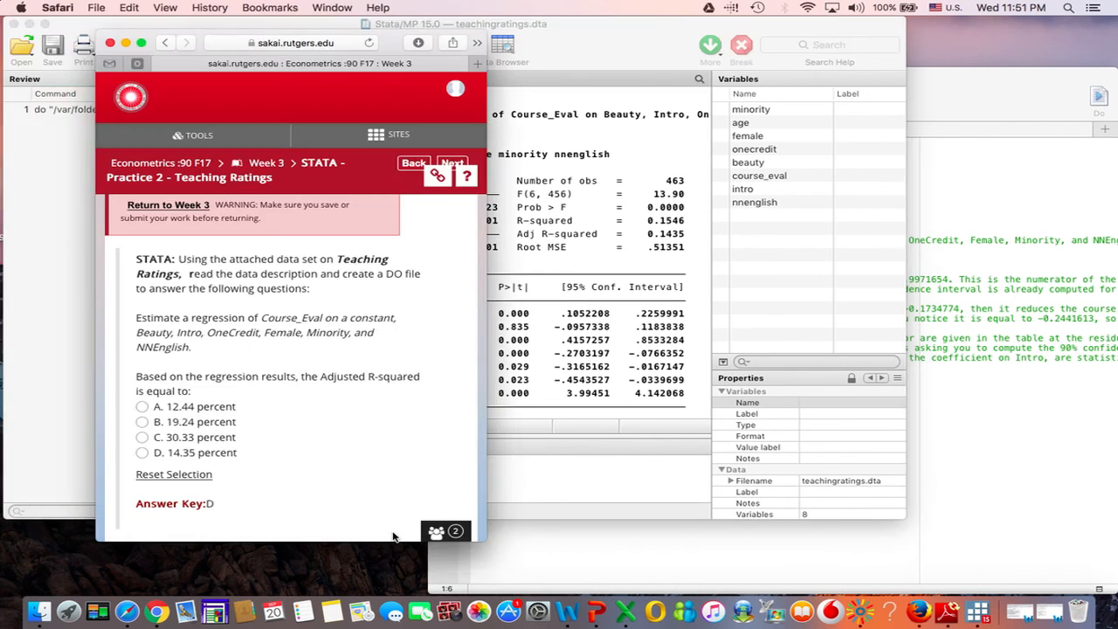
pyautogui.tripleClick(206, 453)
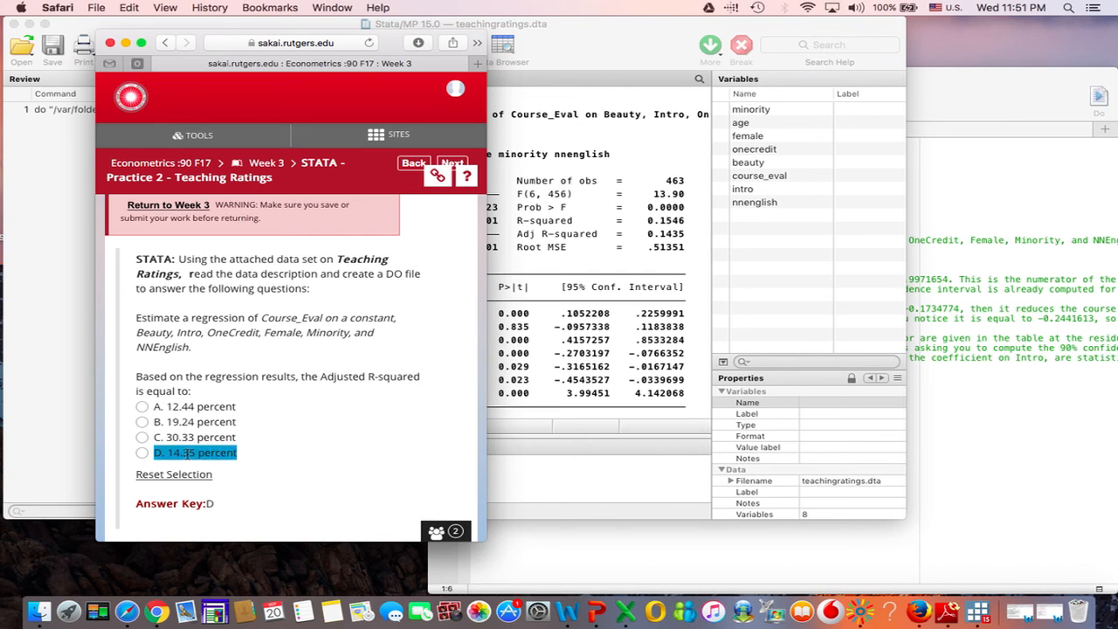
# Step: Read question 4's four statements on single-credit electives and being female, highlighting statements A and D while comparing them
pyautogui.scroll(-5, 186, 452)
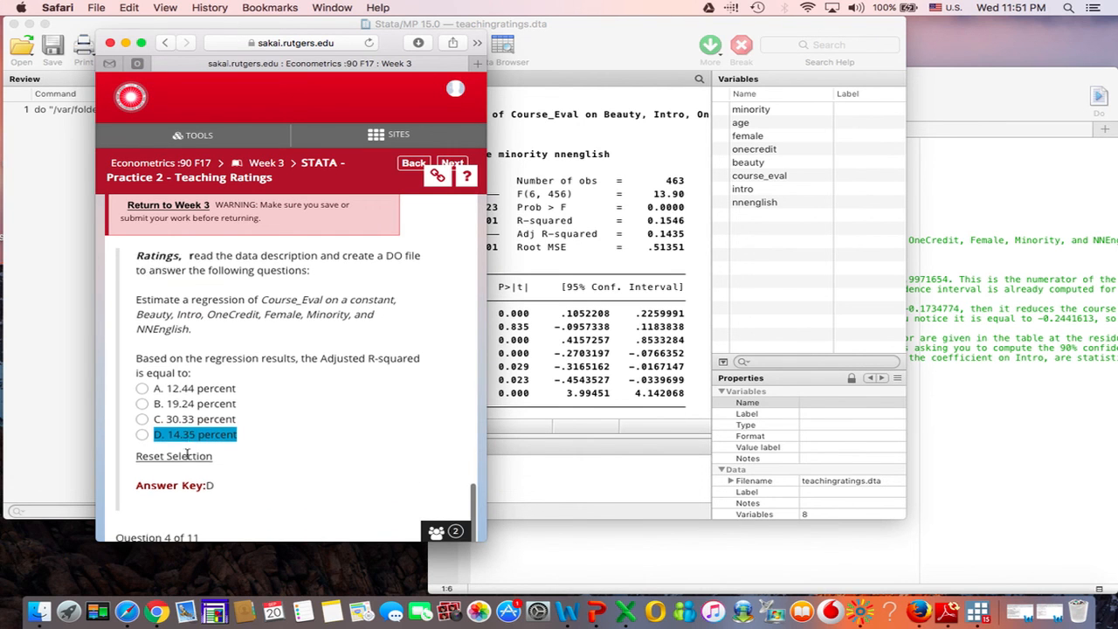
pyautogui.scroll(-5, 186, 458)
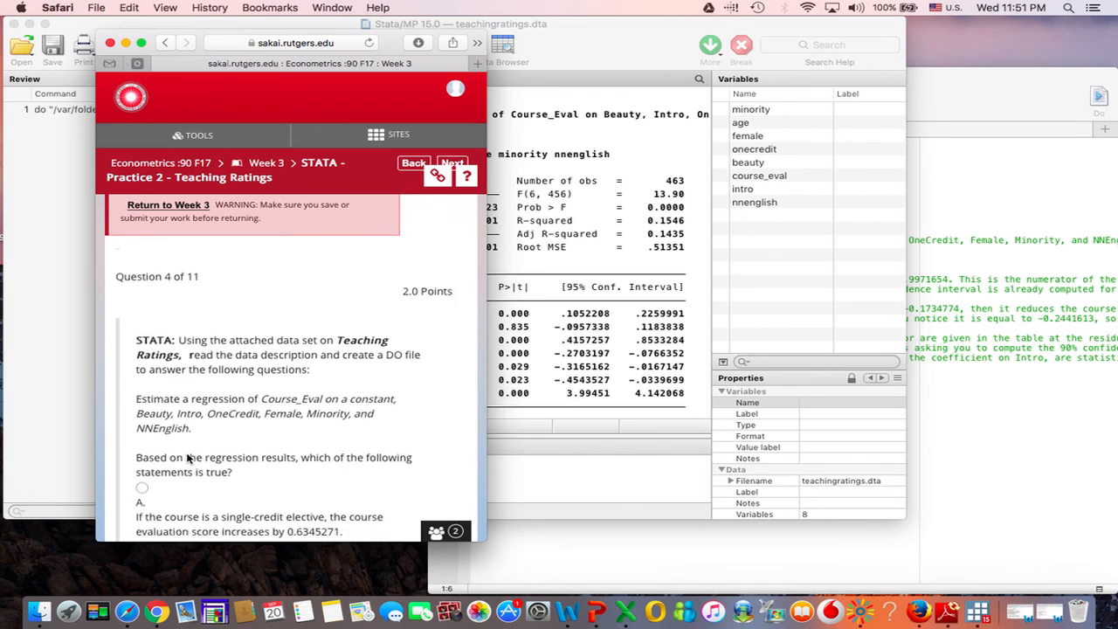
pyautogui.tripleClick(188, 458)
pyautogui.click(187, 458)
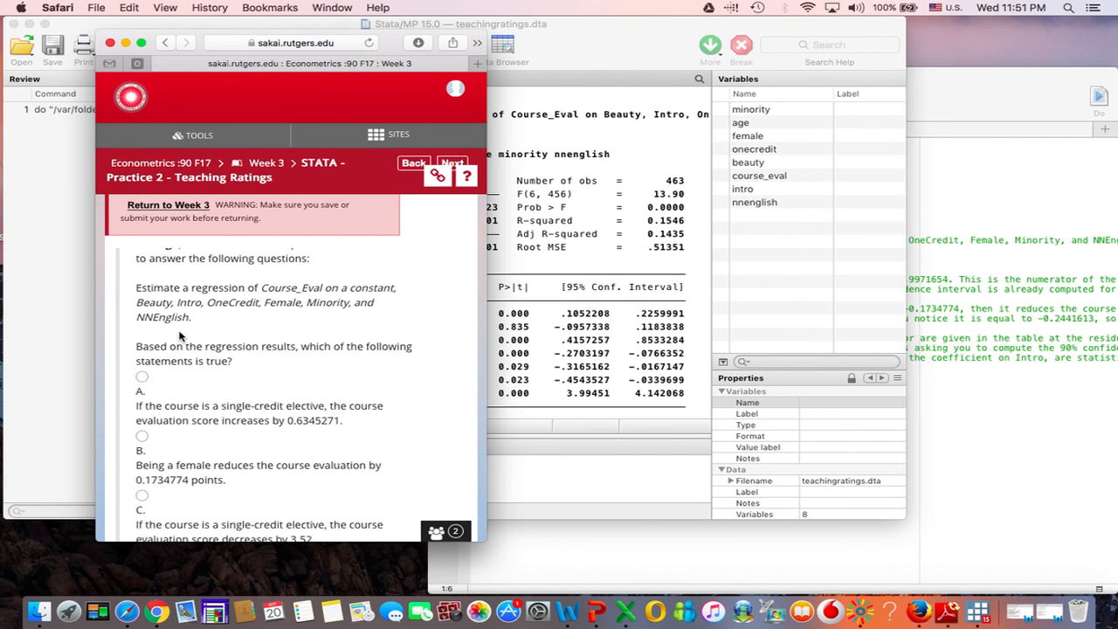
pyautogui.scroll(-2, 181, 335)
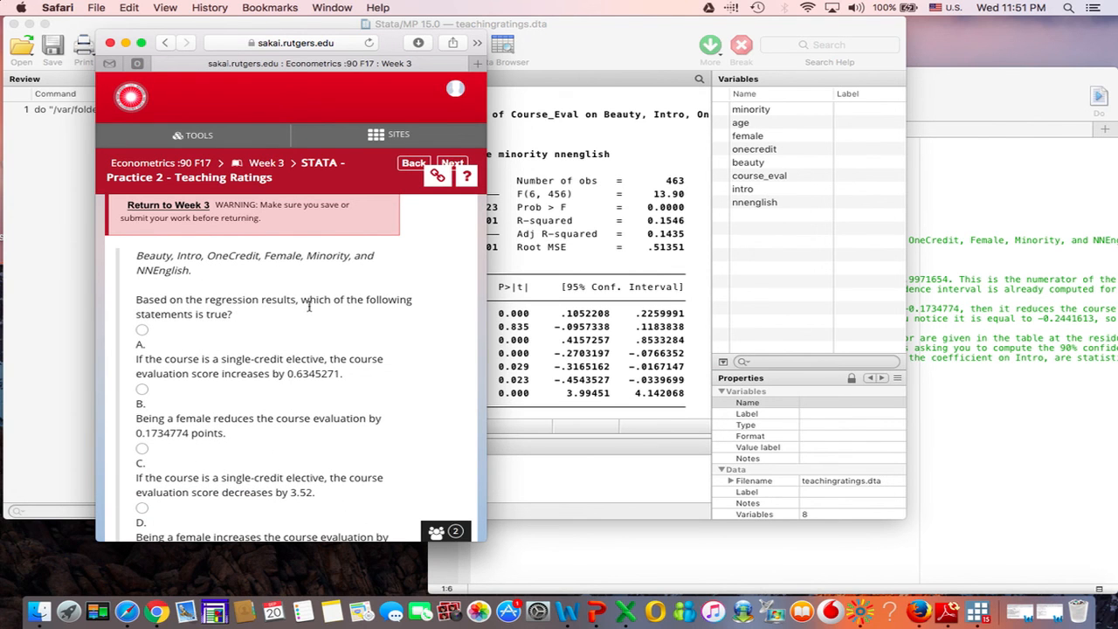
pyautogui.tripleClick(258, 366)
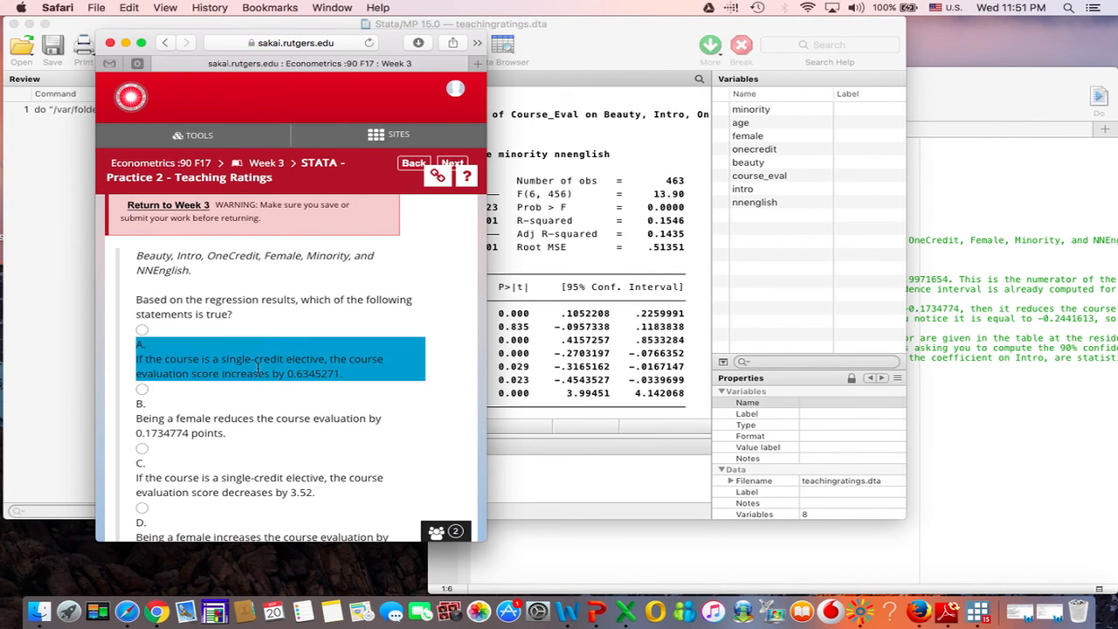
pyautogui.scroll(-4, 257, 370)
pyautogui.scroll(2, 258, 369)
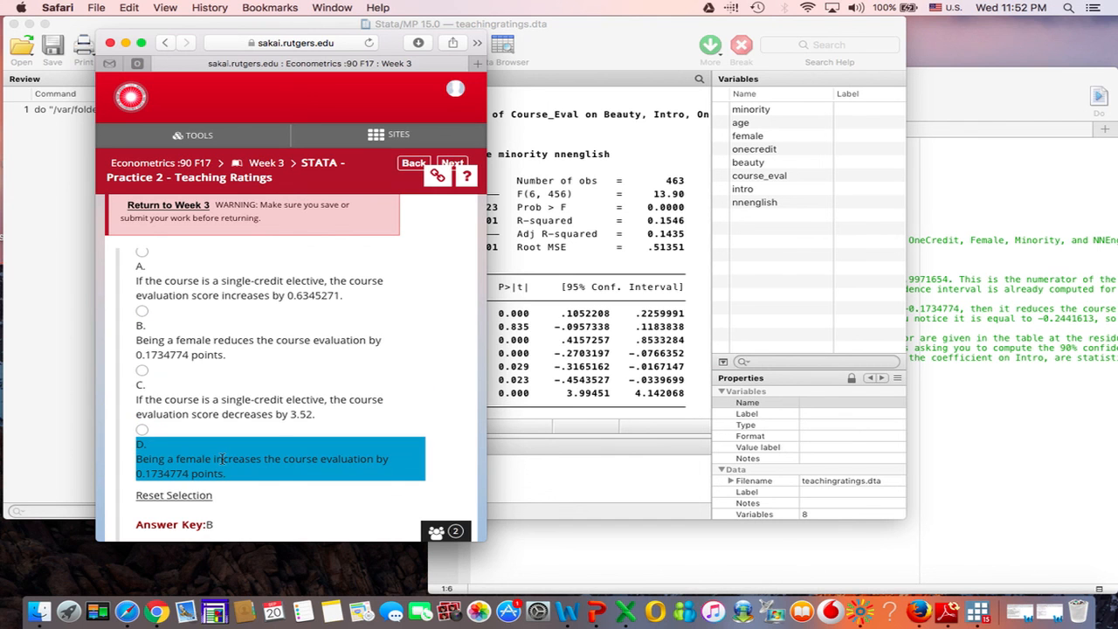
# Step: Check question 4's statements against the coefficients in Stata, and highlight statement B in the Safari assessment before continuing to question 5
pyautogui.click(570, 378)
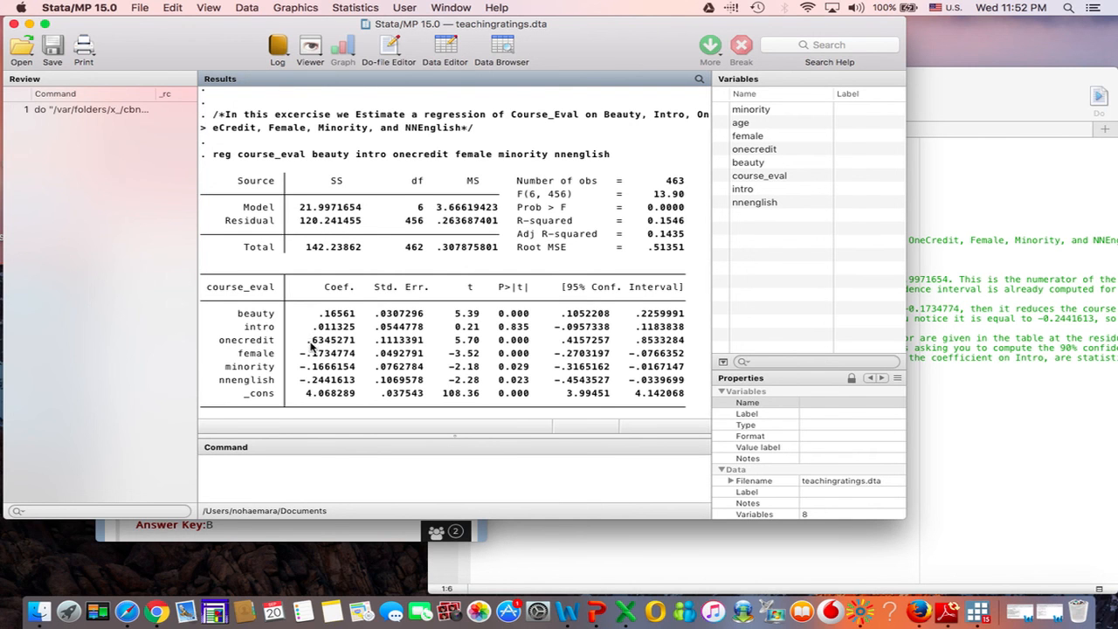
pyautogui.click(300, 540)
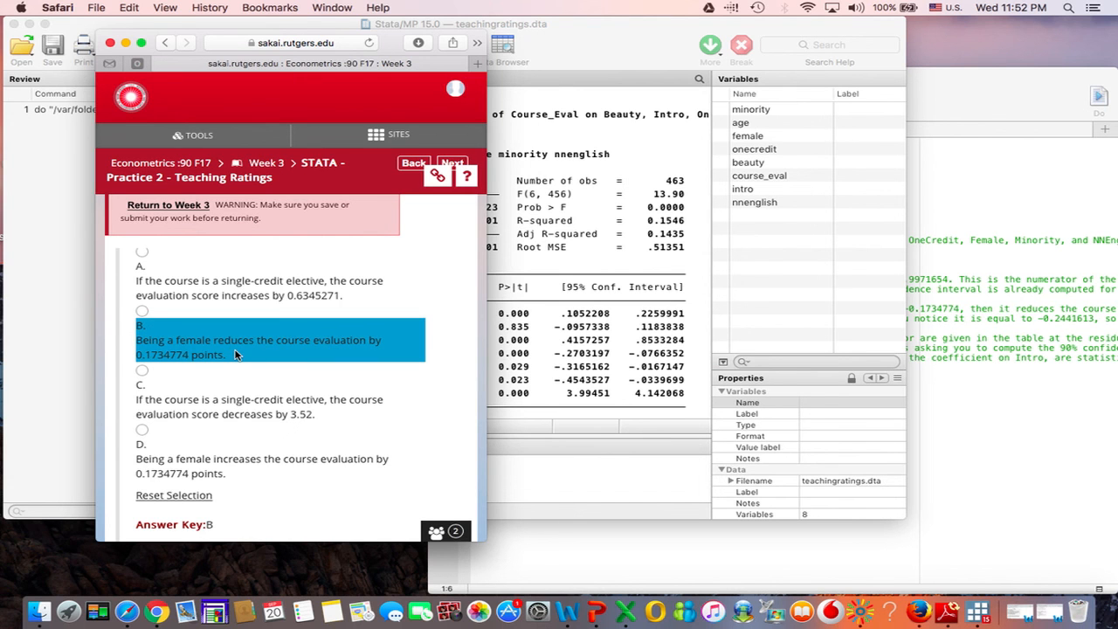
pyautogui.scroll(-3, 234, 355)
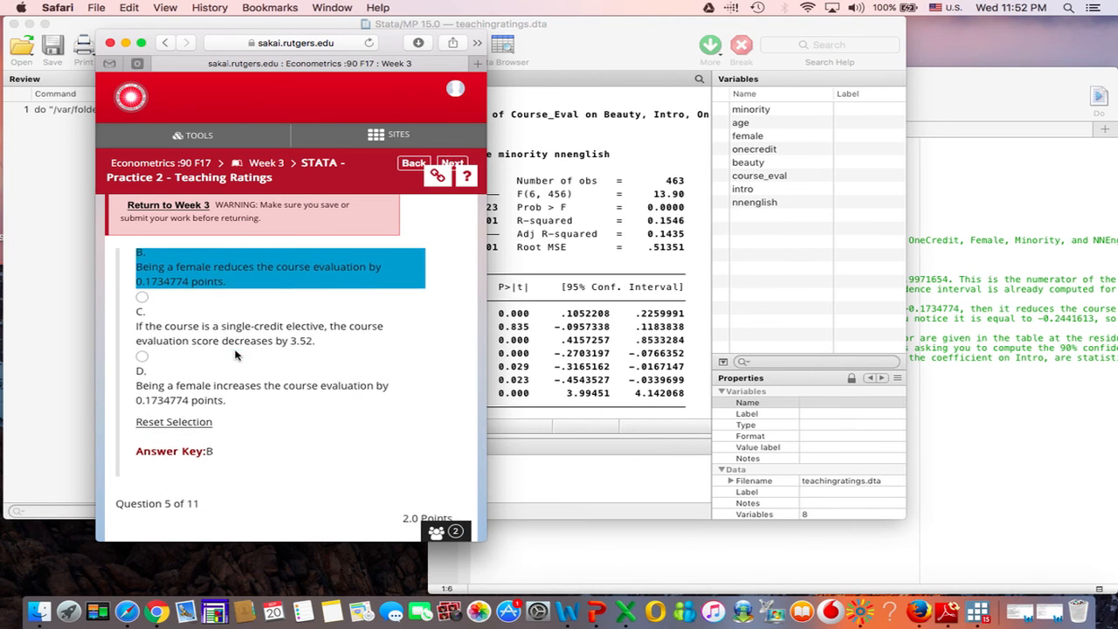
pyautogui.scroll(-5, 239, 395)
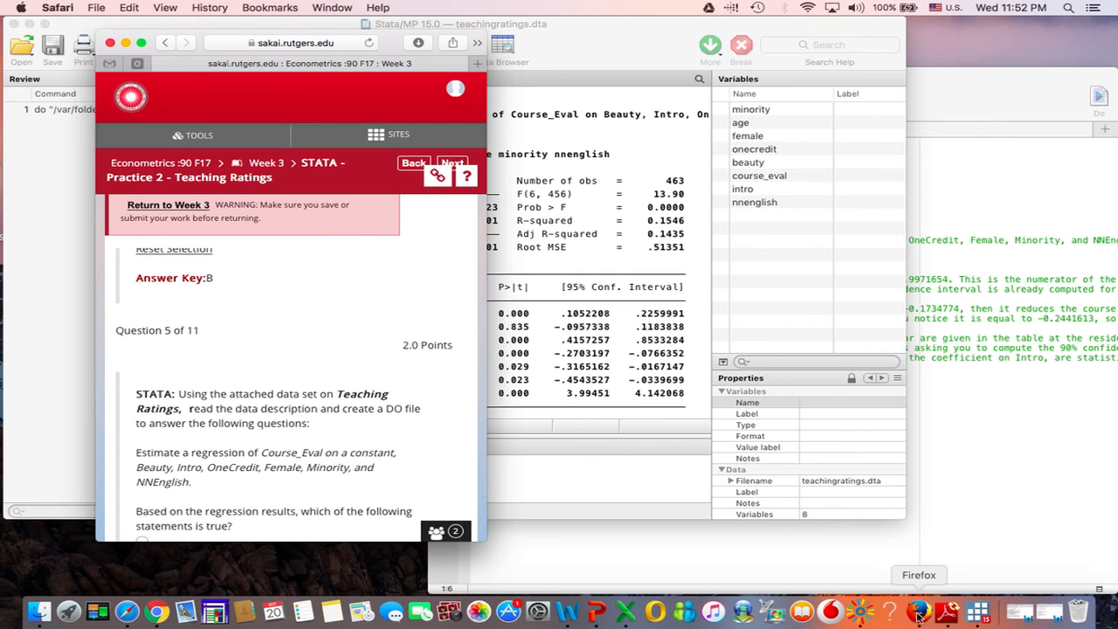
pyautogui.click(859, 617)
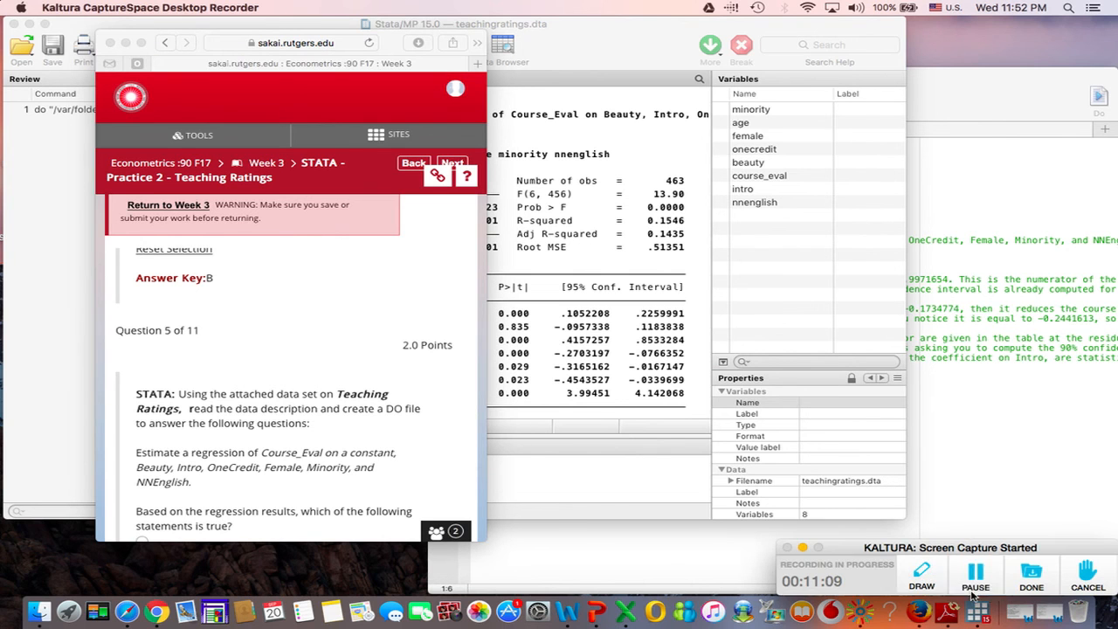